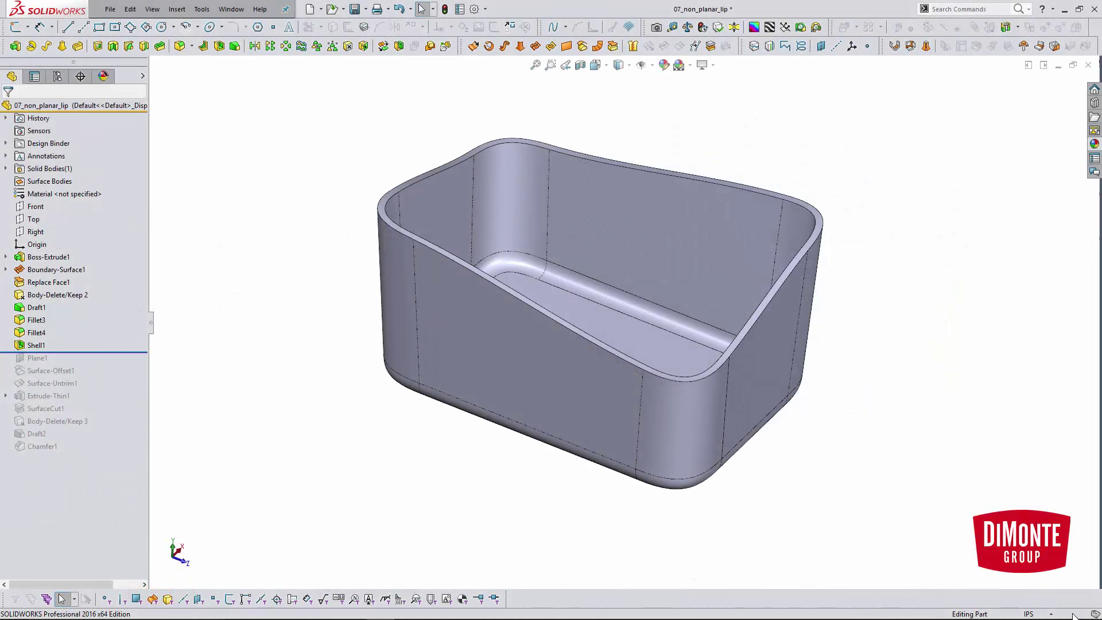
Step: Inspect the container's curved rim in the right, front and back views and at an angle
key("space")
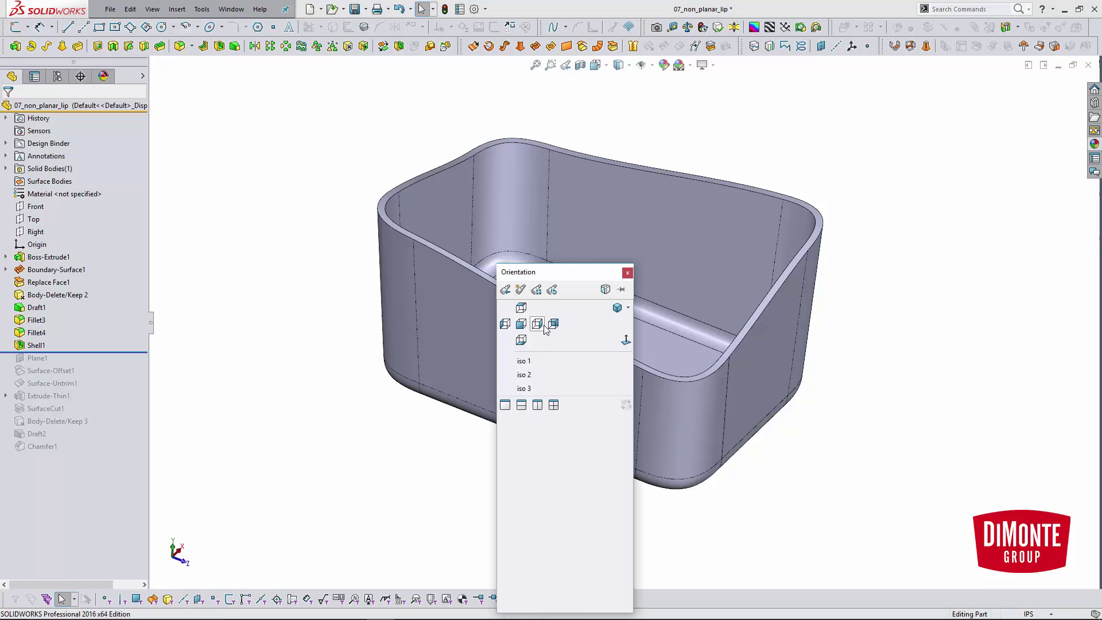
left_click(537, 324)
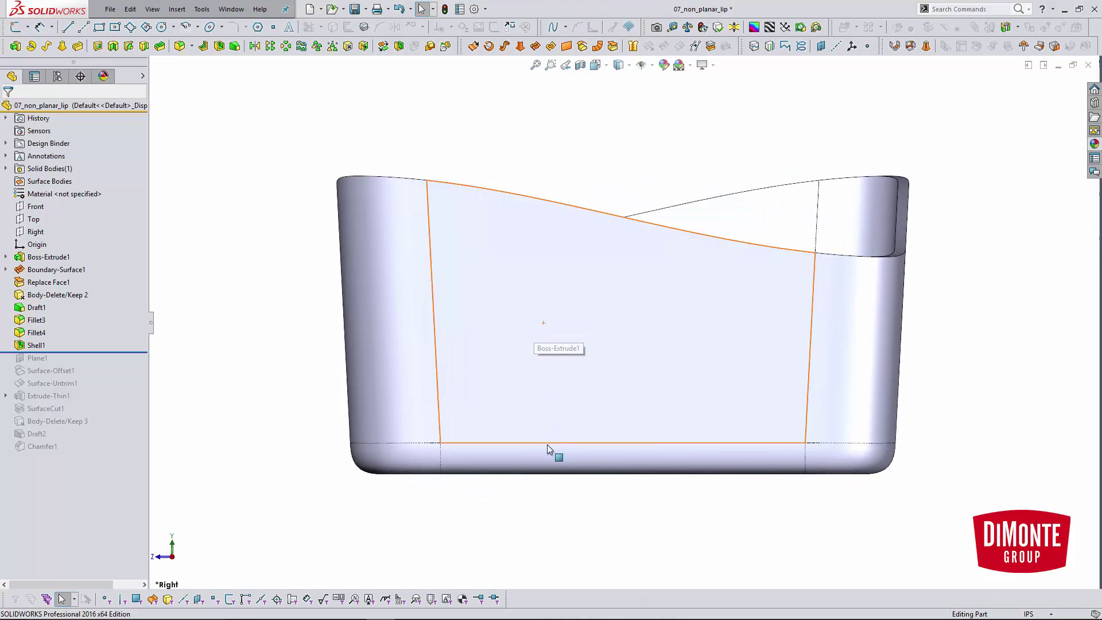
key("ctrl+1")
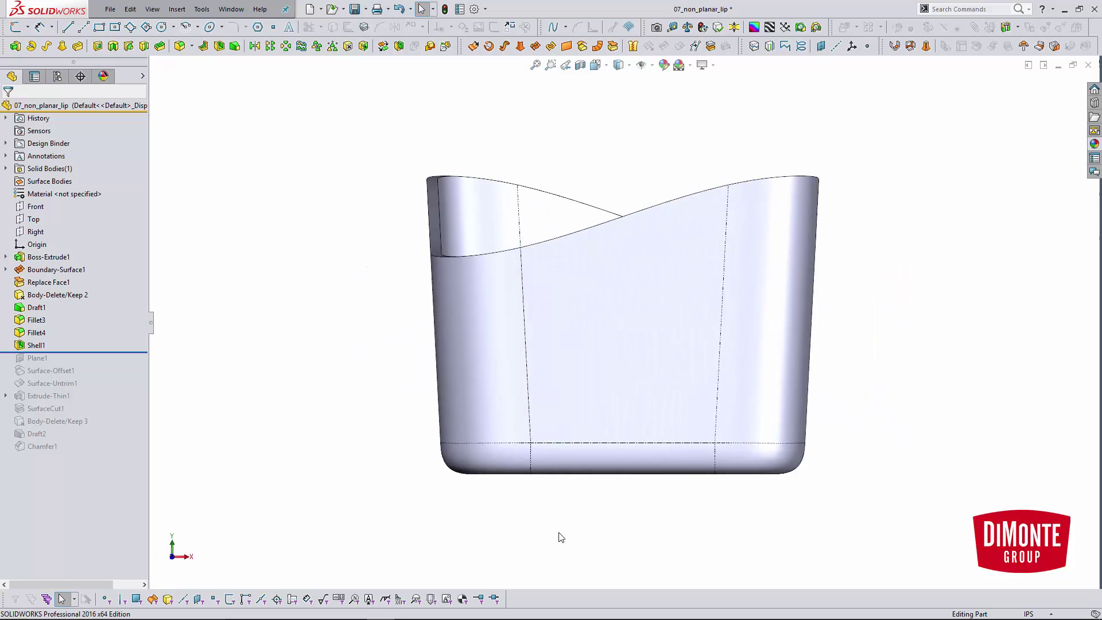
key("ctrl+2")
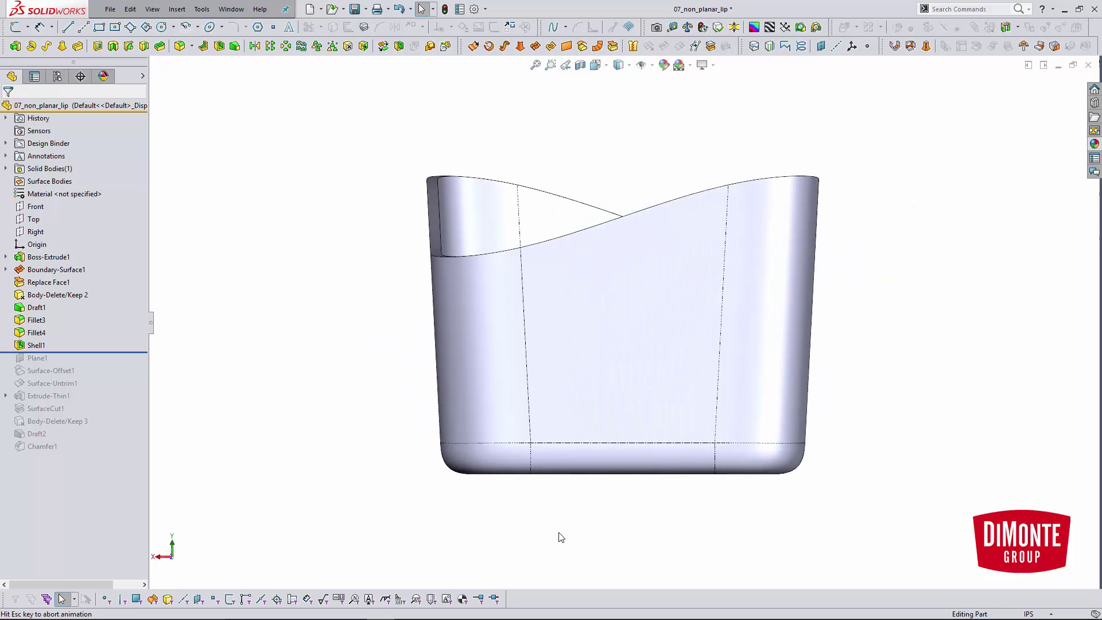
middle_click_drag(578, 480, 396, 541)
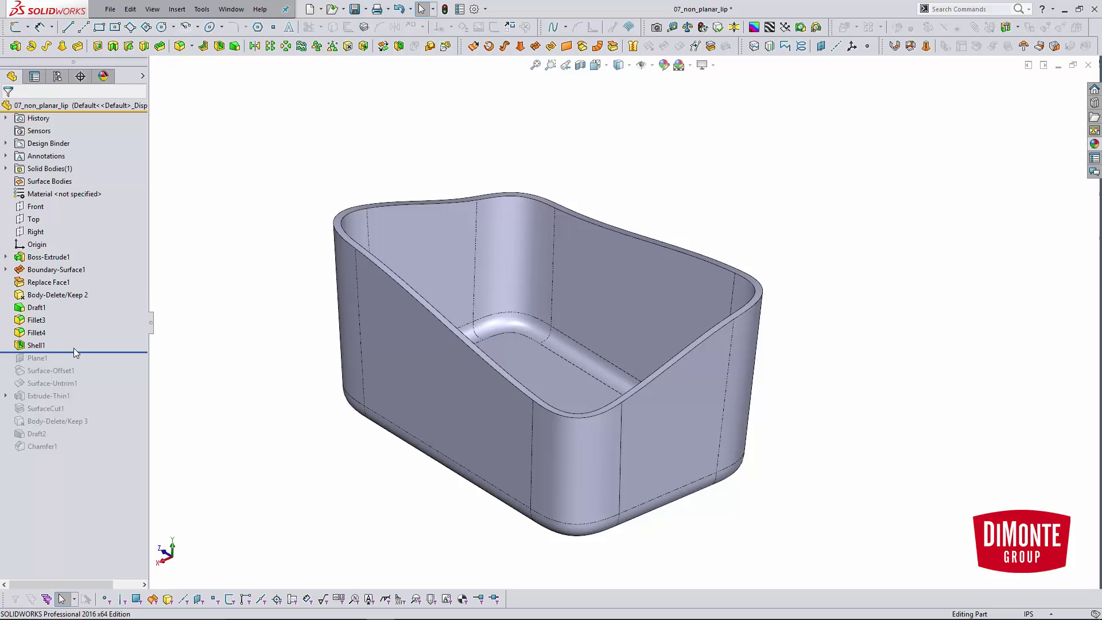
Step: Roll the feature history forward past Plane1 and review the plane's offset definition
left_click_drag(75, 352, 76, 365)
left_click(38, 358)
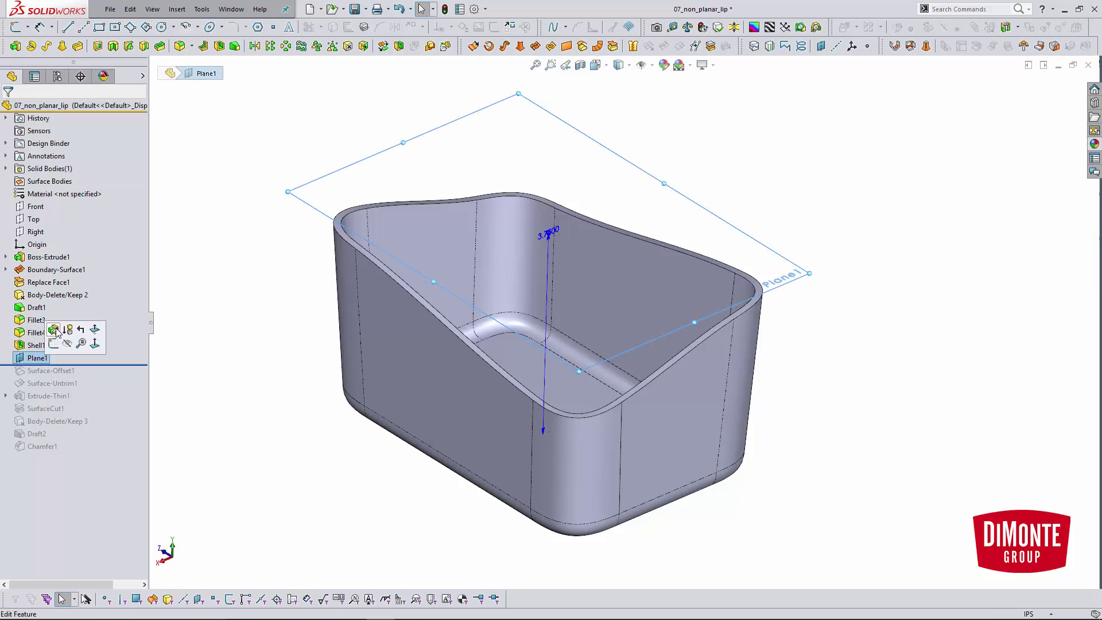
left_click(54, 330)
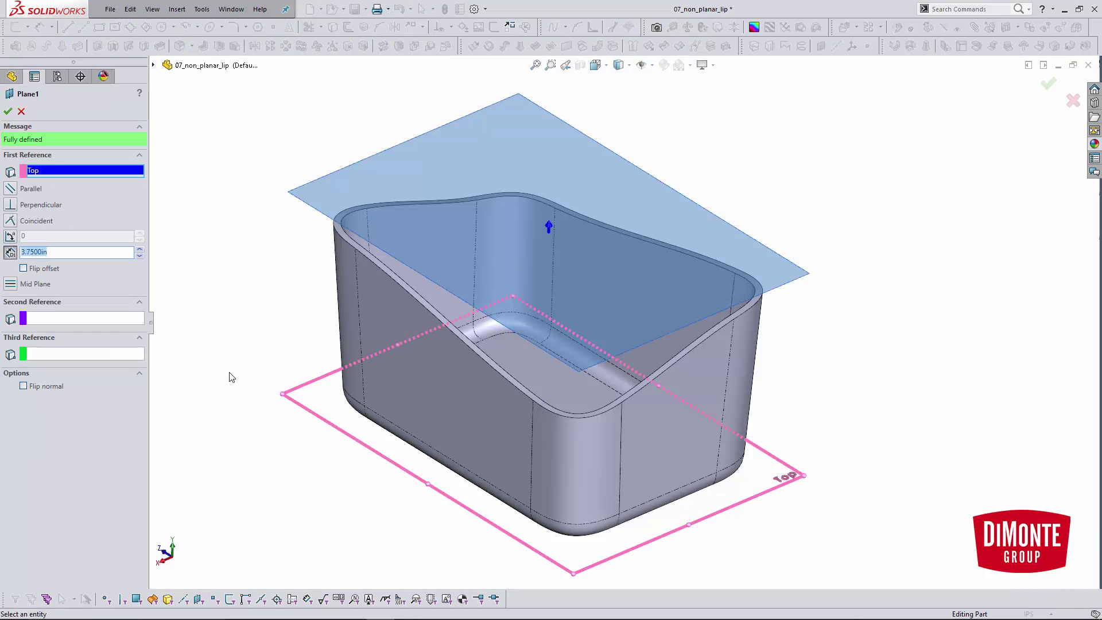
middle_click_drag(229, 371, 238, 298)
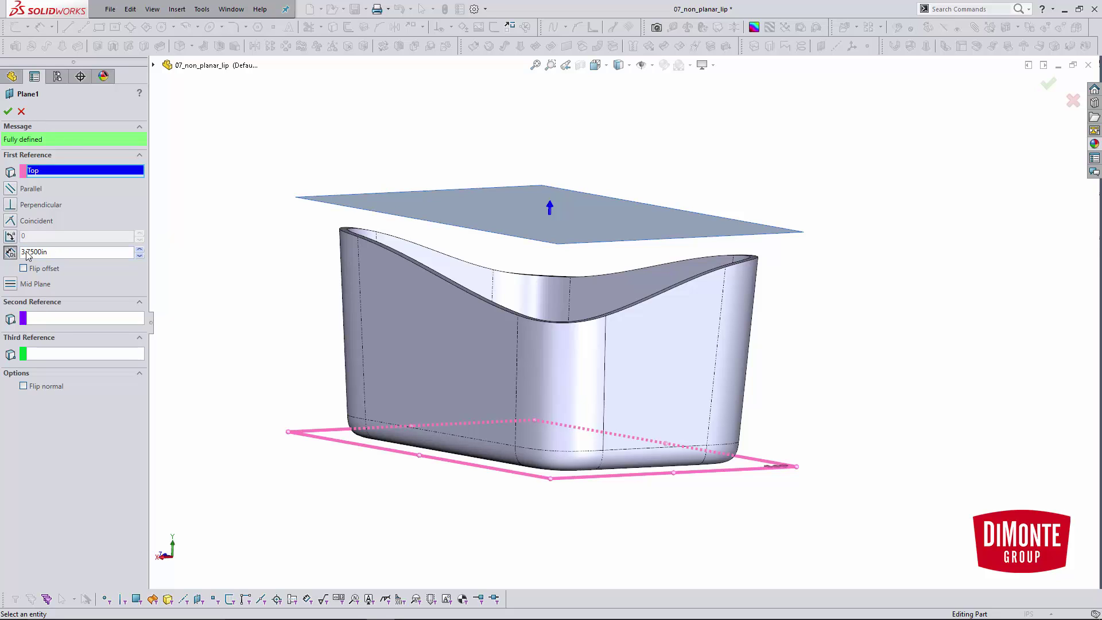
left_click(8, 111)
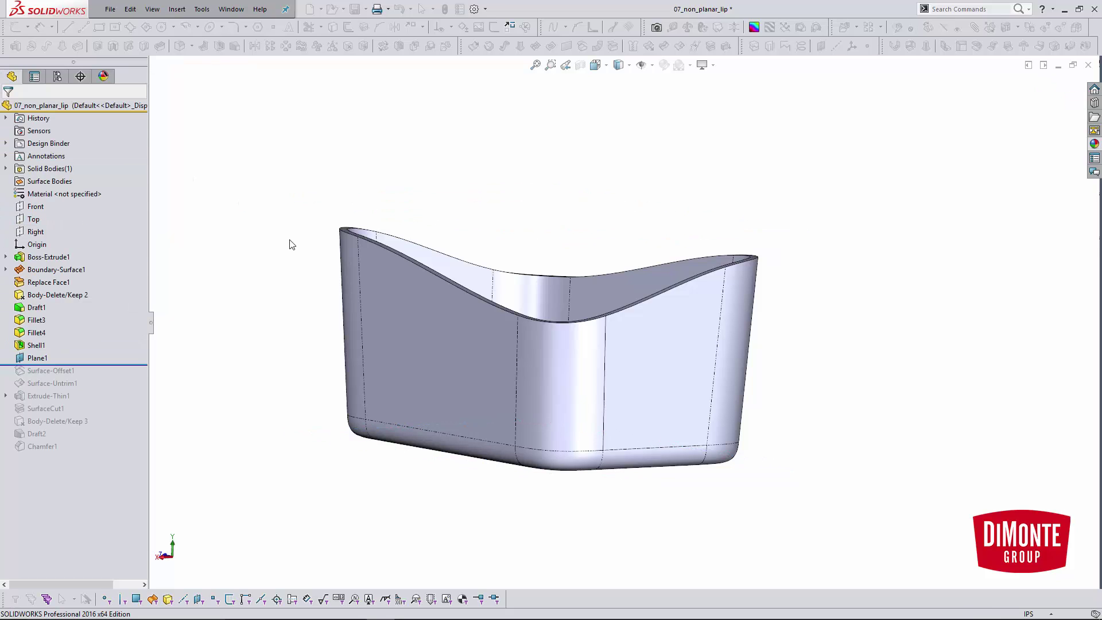
middle_click_drag(268, 280, 261, 301)
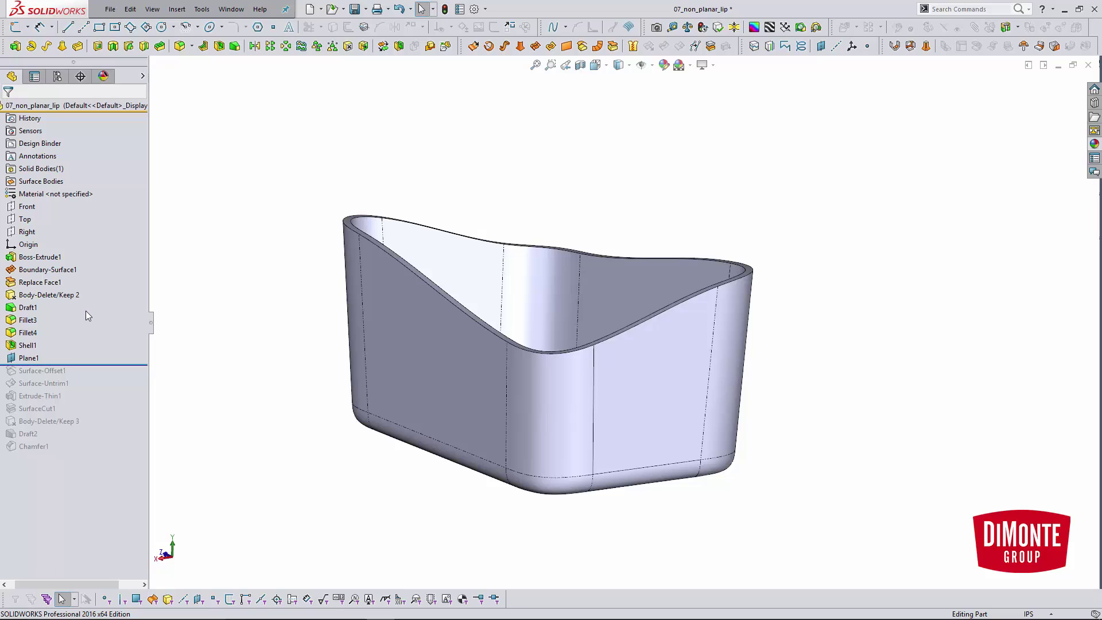
Step: Roll the feature history forward past Surface-Offset1 and review the definition of the offset rim face
middle_click_drag(229, 315, 226, 368)
left_click_drag(90, 368, 69, 377)
left_click(57, 370)
left_click(77, 357)
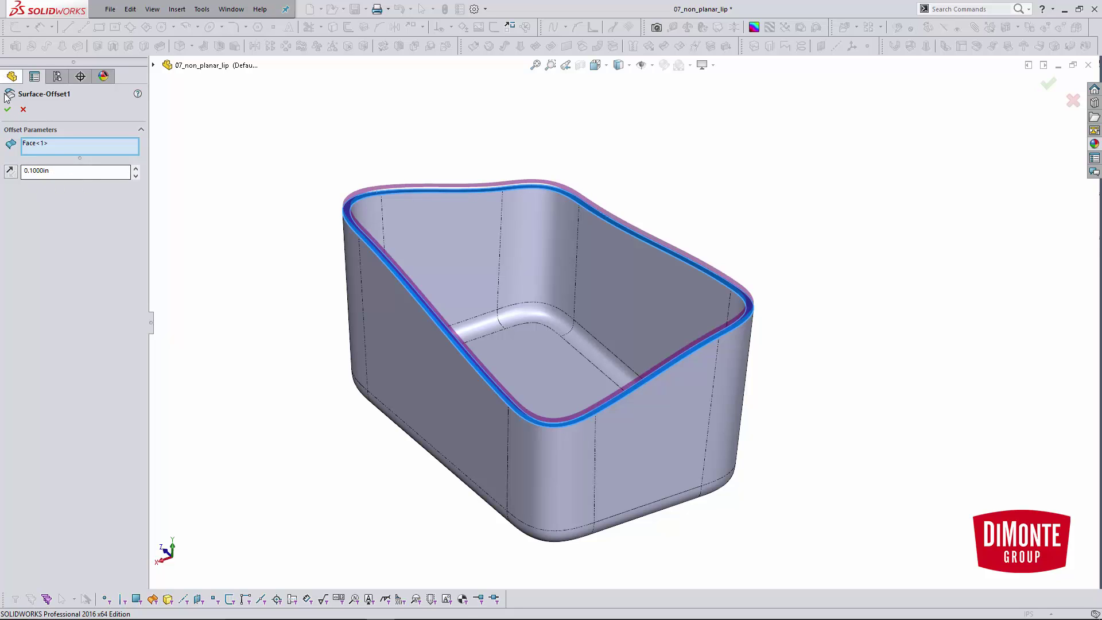
left_click(8, 109)
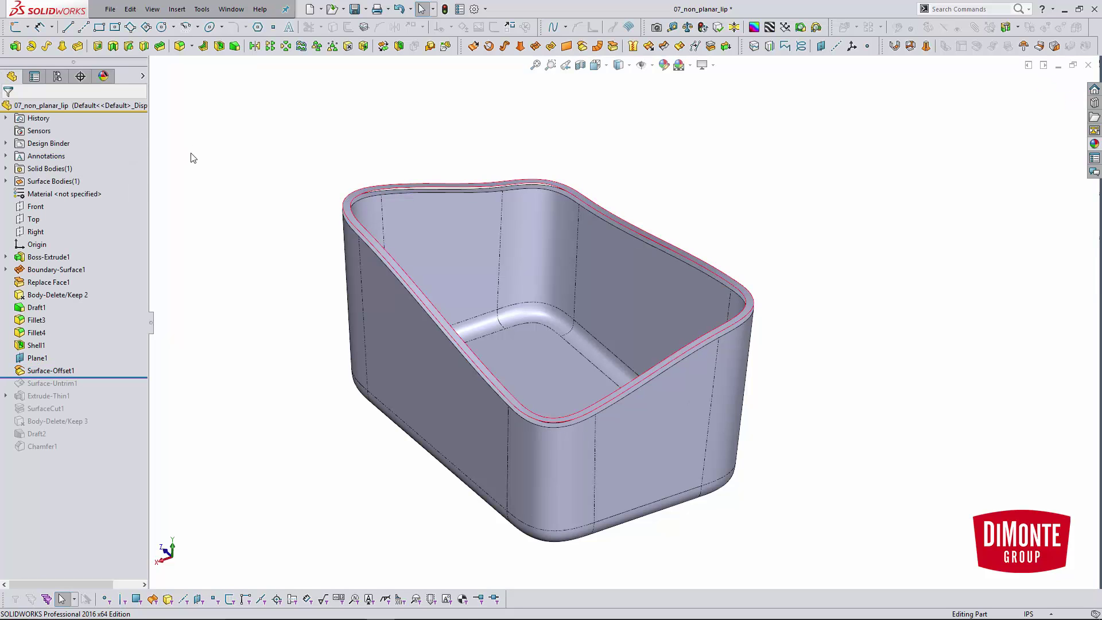
Step: Roll the feature history forward past Surface-Untrim1 and open that feature's definition
left_click_drag(86, 376, 86, 385)
left_click(63, 382)
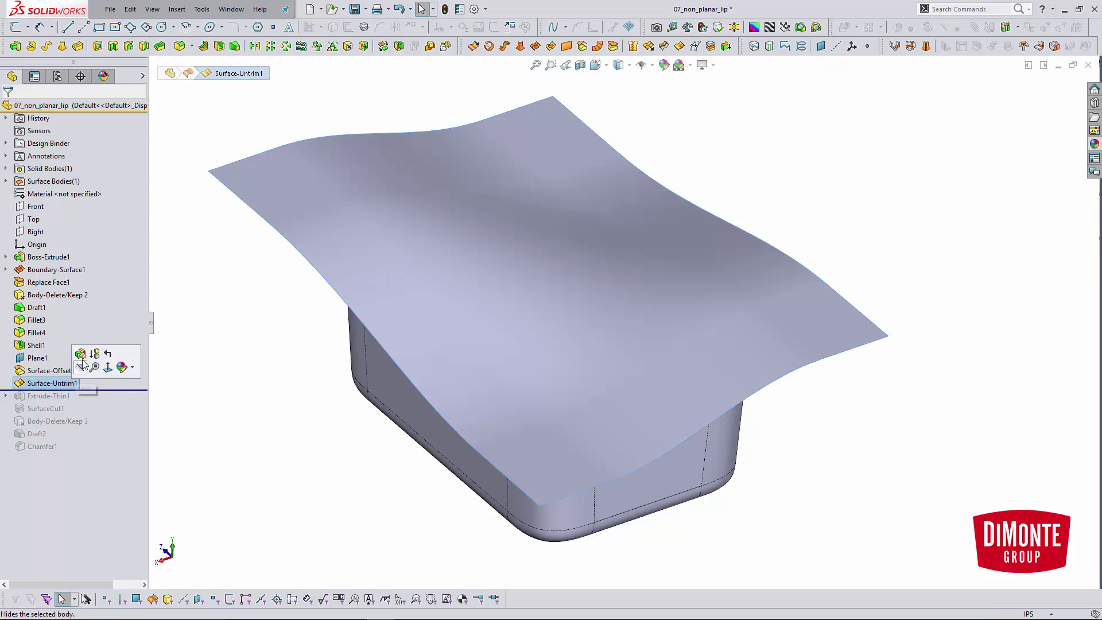
left_click(57, 370)
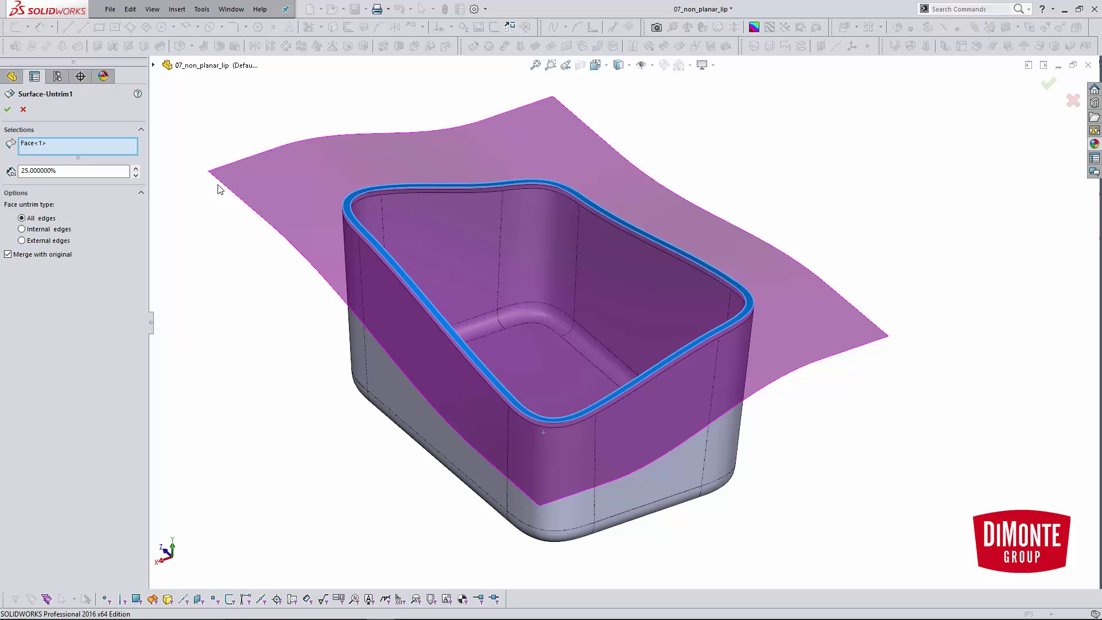
Step: Try untrim distances of 0% and 25% on the offset surface, and close the definition without keeping the changes
double_click(103, 171)
type("0")
key("Return")
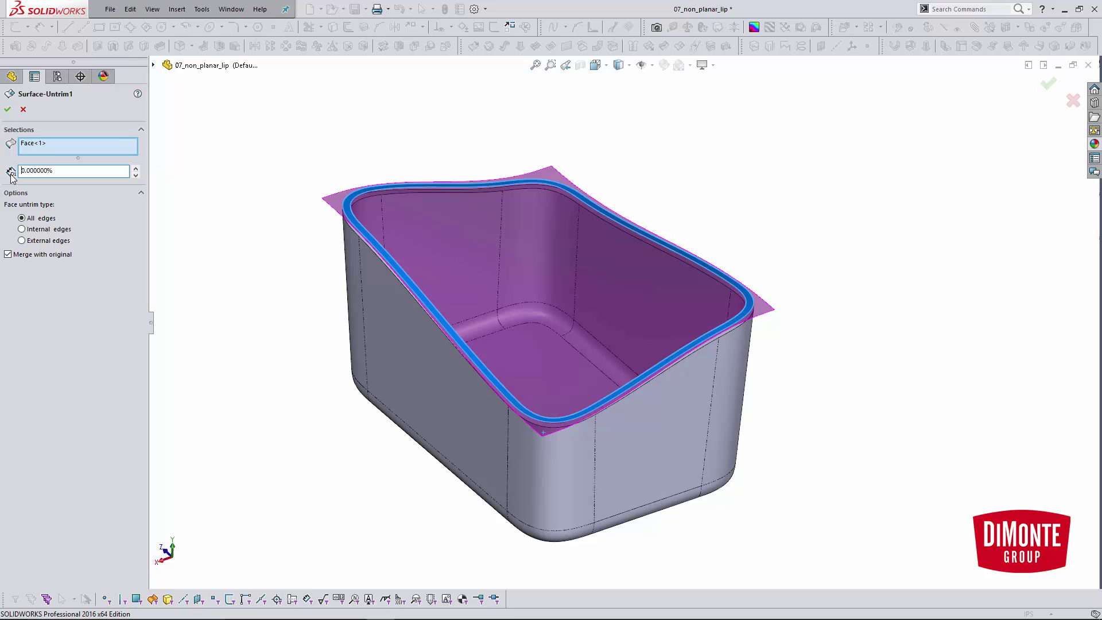
double_click(36, 171)
type("25")
key("Return")
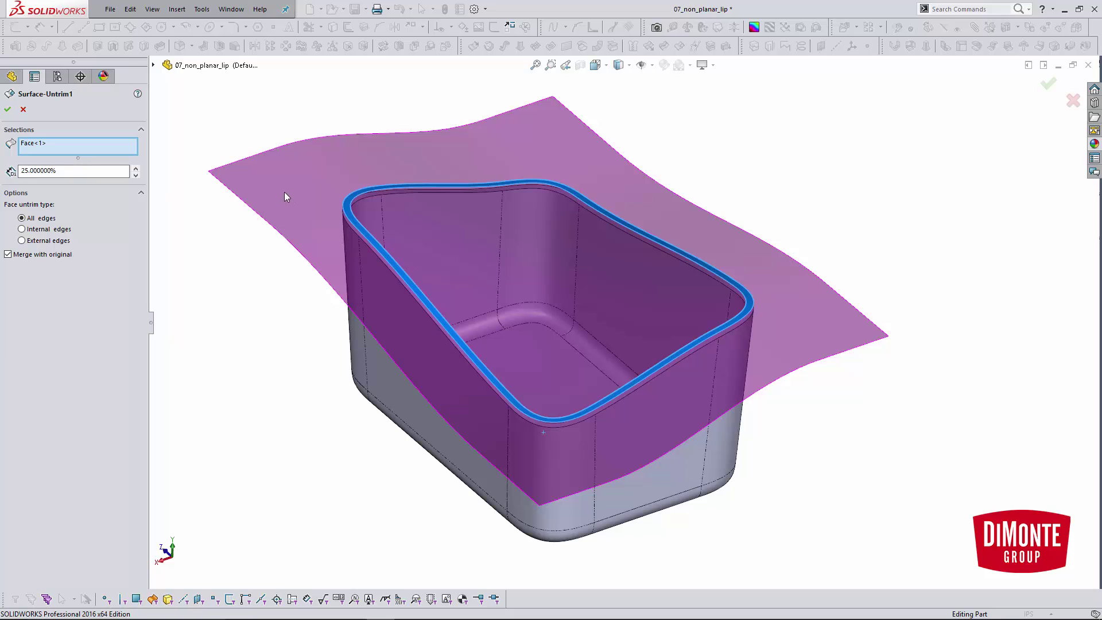
left_click(23, 110)
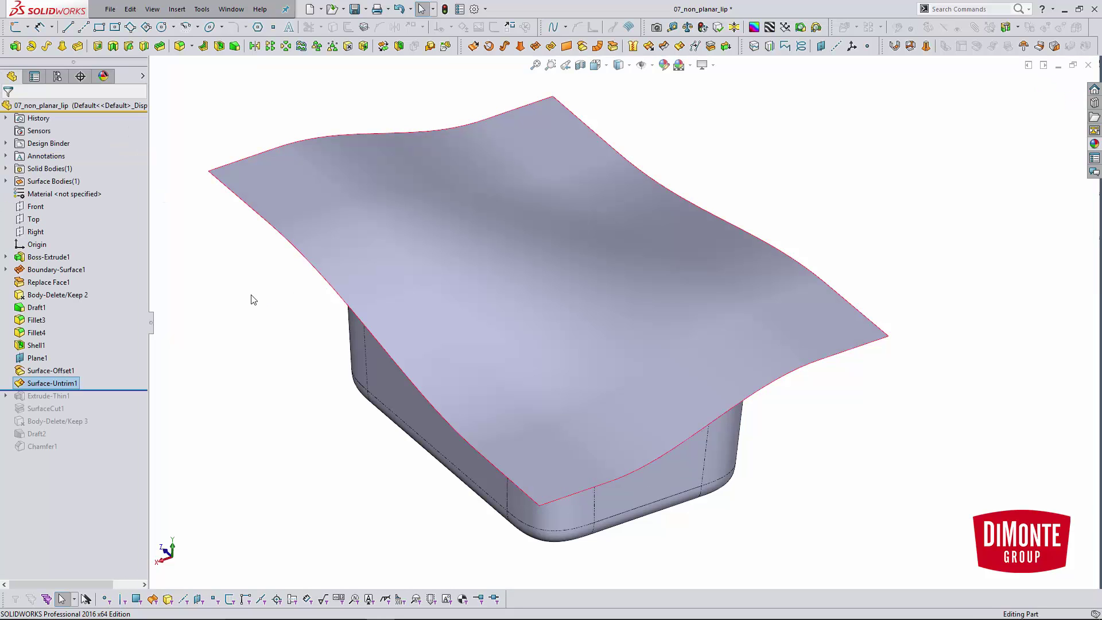
Step: Hide the untrimmed surface body and roll the feature history forward to just after Sketch4
right_click(305, 204)
left_click(335, 190)
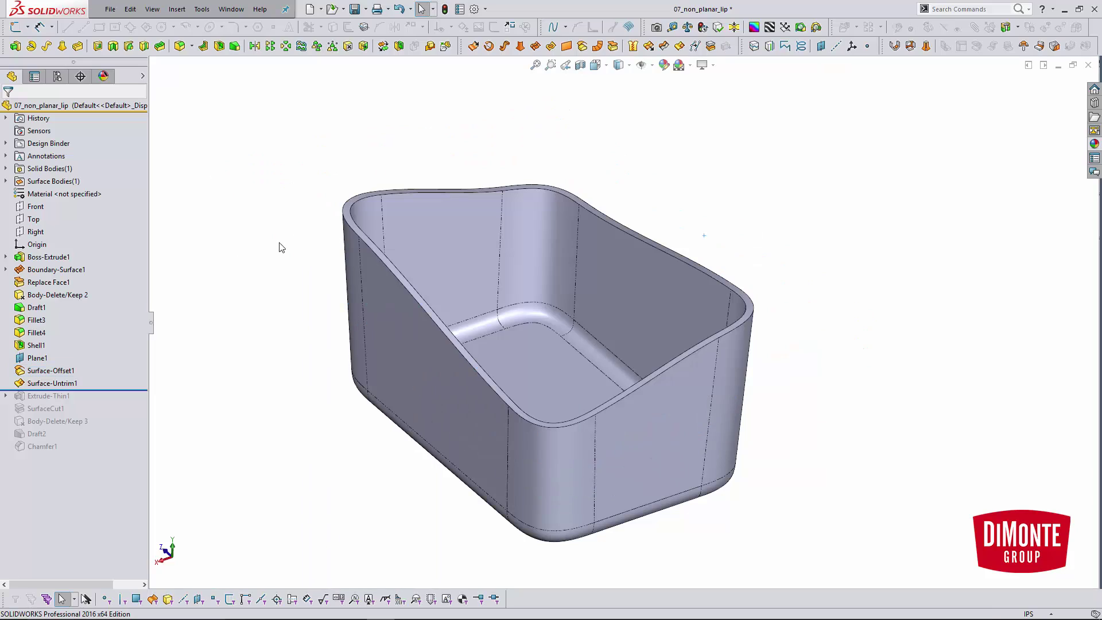
mouse_move(21, 396)
left_mouse_down()
mouse_move(88, 411)
mouse_move(77, 397)
left_mouse_up()
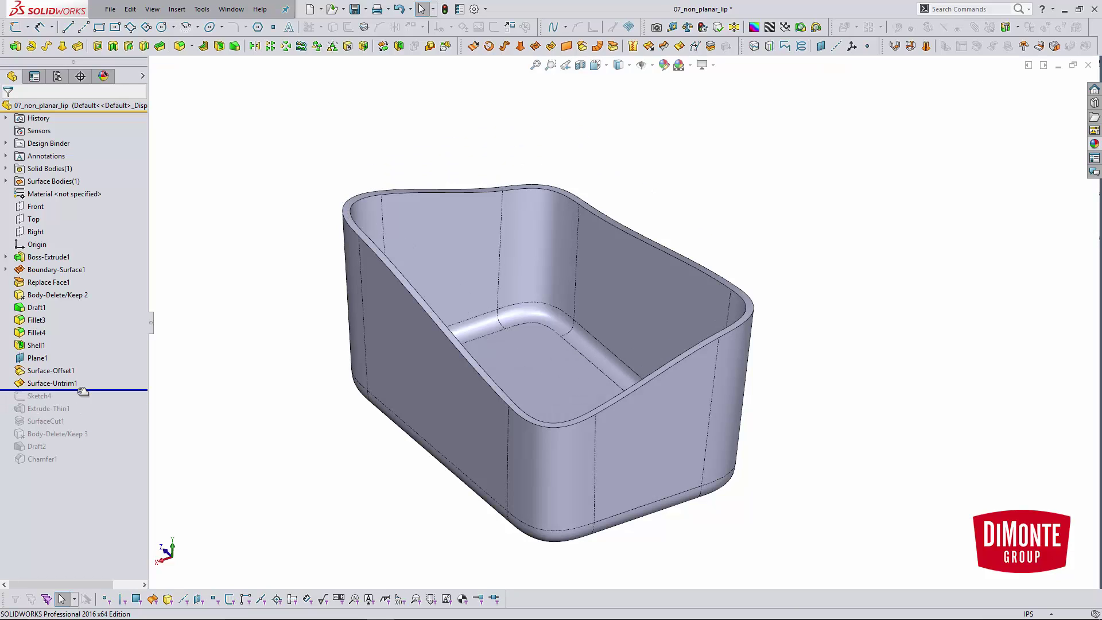
Step: Open Sketch4 for editing, examine its profile normal to the sketch plane and against Plane1, and leave the sketch
left_click(52, 395)
left_click(55, 366)
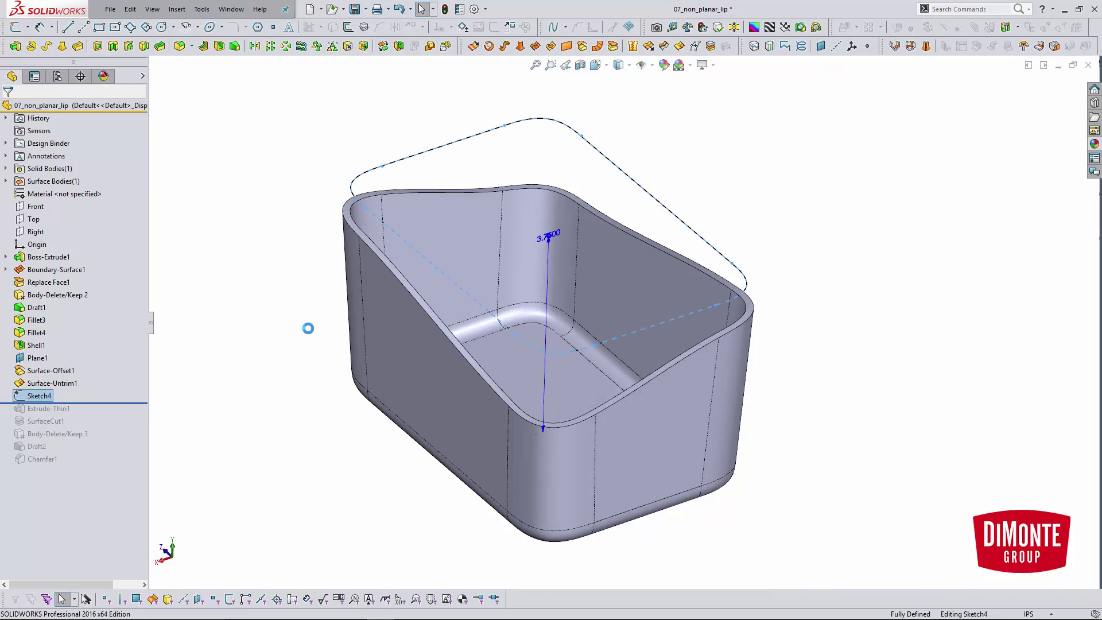
key("space")
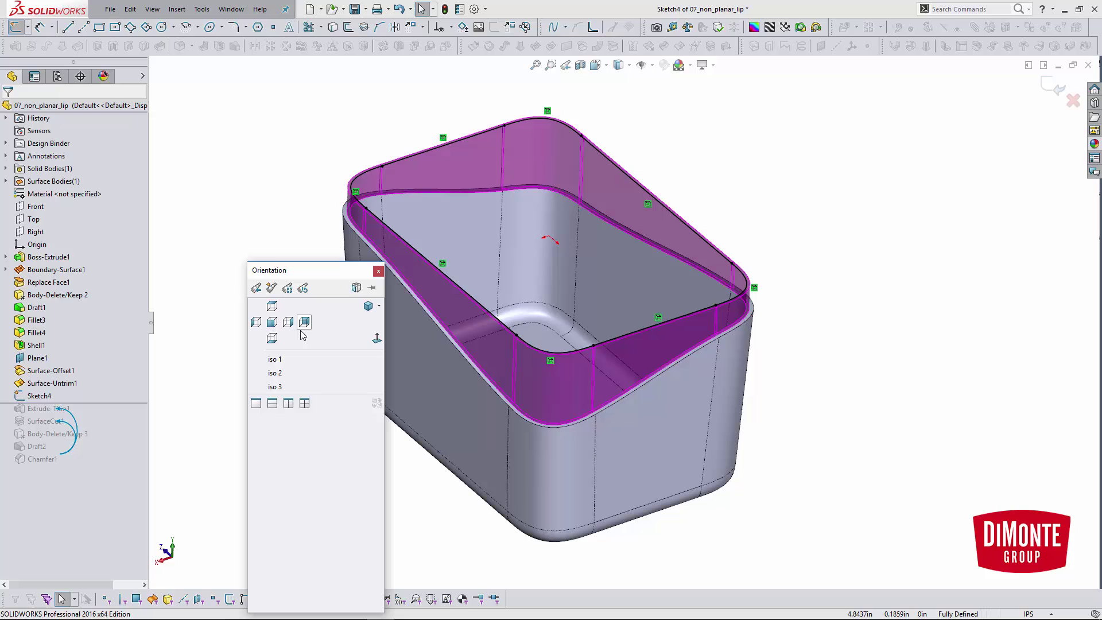
left_click(377, 339)
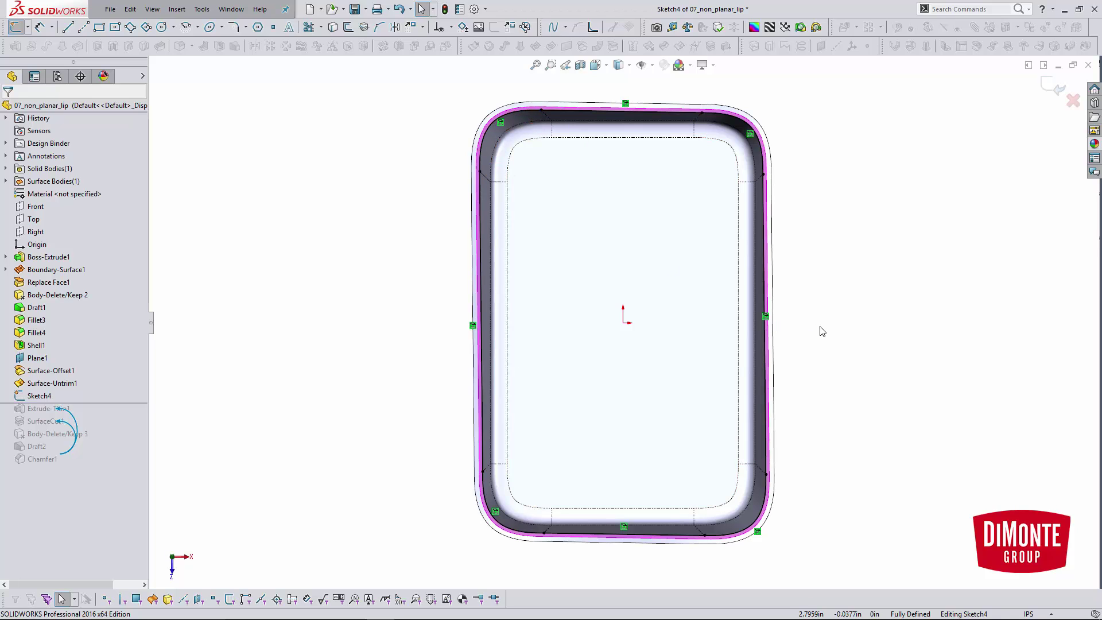
middle_click_drag(828, 330, 841, 241)
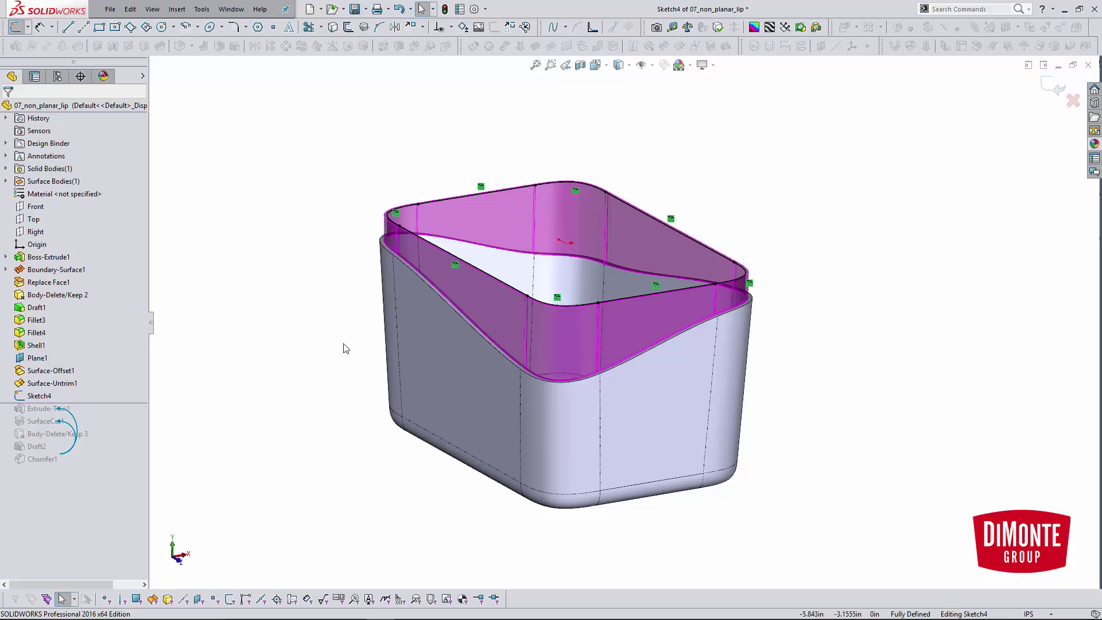
left_click(38, 357)
mouse_move(270, 353)
middle_mouse_down()
mouse_move(265, 307)
mouse_move(344, 335)
middle_mouse_up()
left_click(975, 307)
middle_click_drag(976, 307, 1061, 168)
left_click(1057, 87)
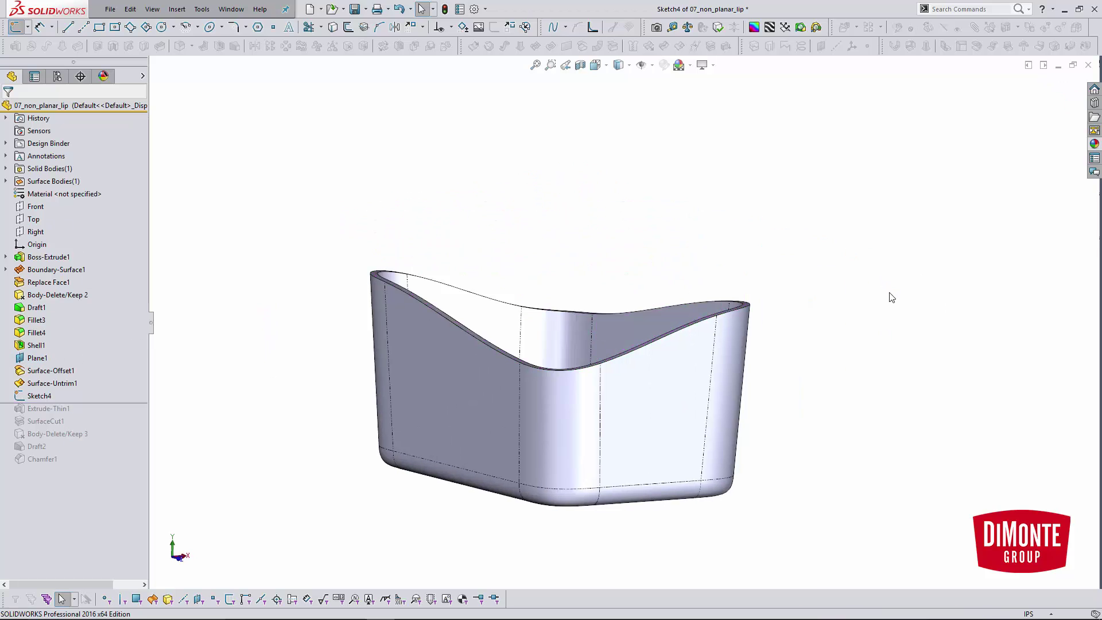
Step: Roll the feature history forward past Extrude-Thin1 and review its Up To Body and thin-wall settings
middle_click_drag(888, 297, 608, 369)
left_click_drag(133, 403, 109, 415)
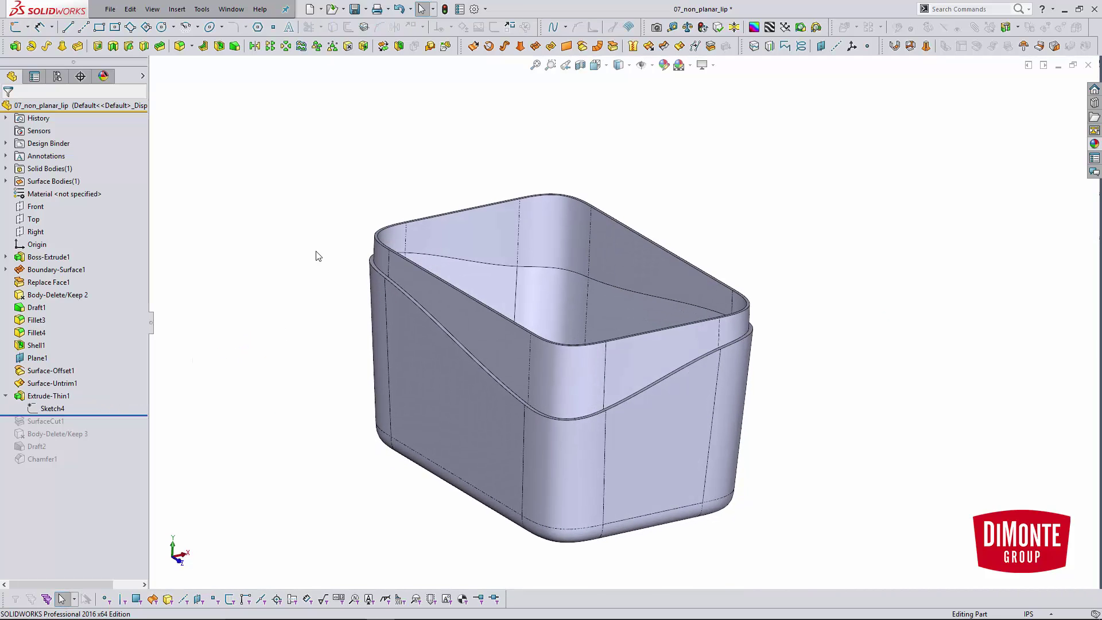
left_click(57, 396)
left_click(73, 371)
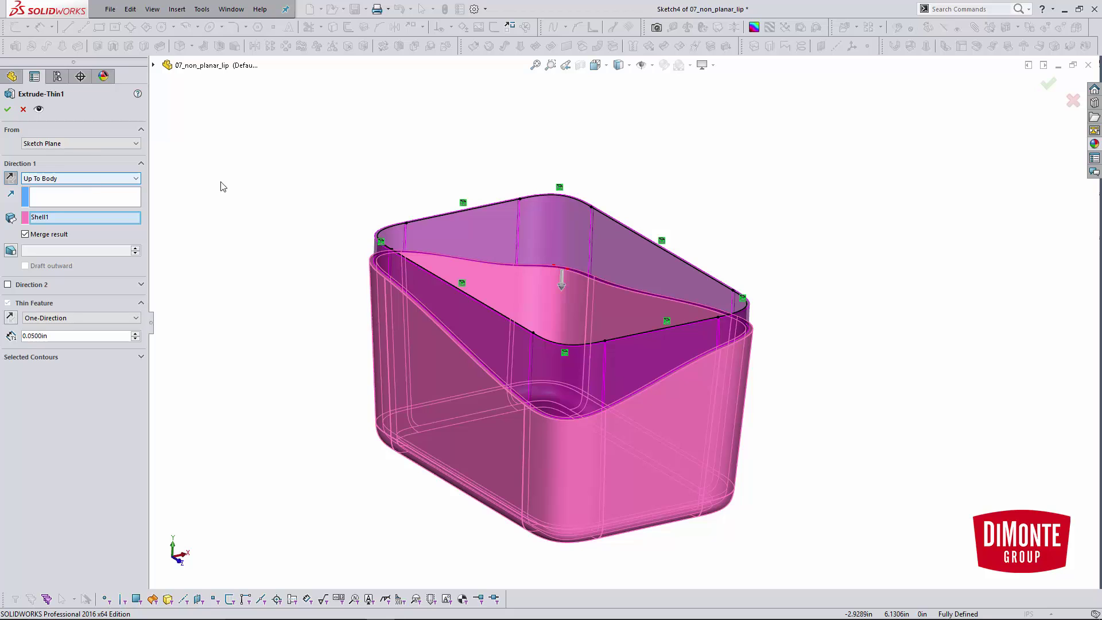
middle_click_drag(310, 247, 312, 258)
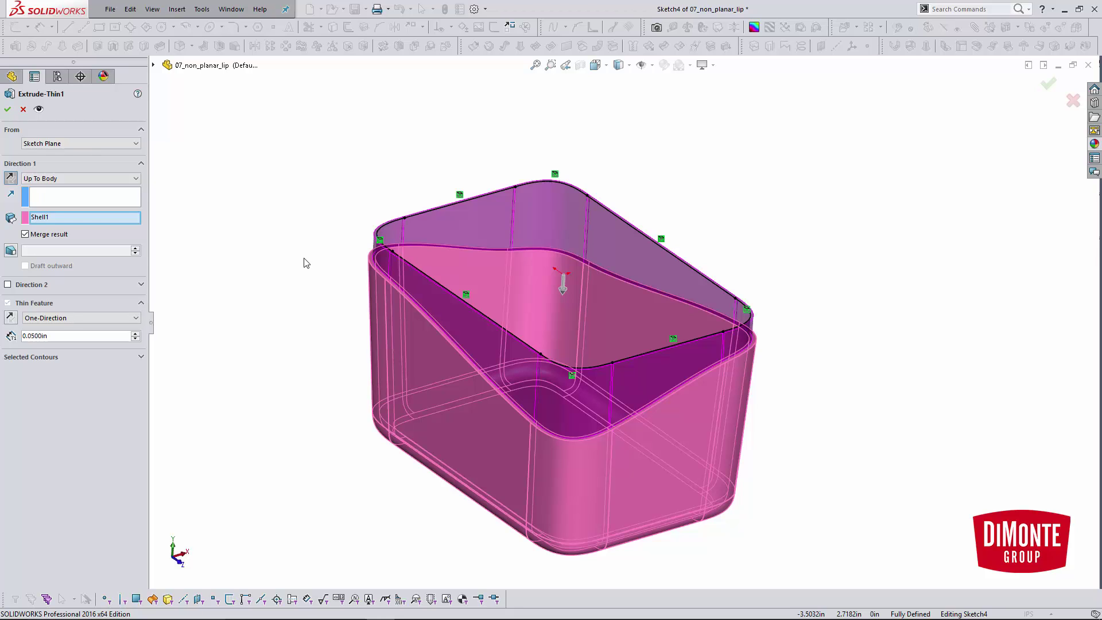
middle_click_drag(304, 258, 300, 245)
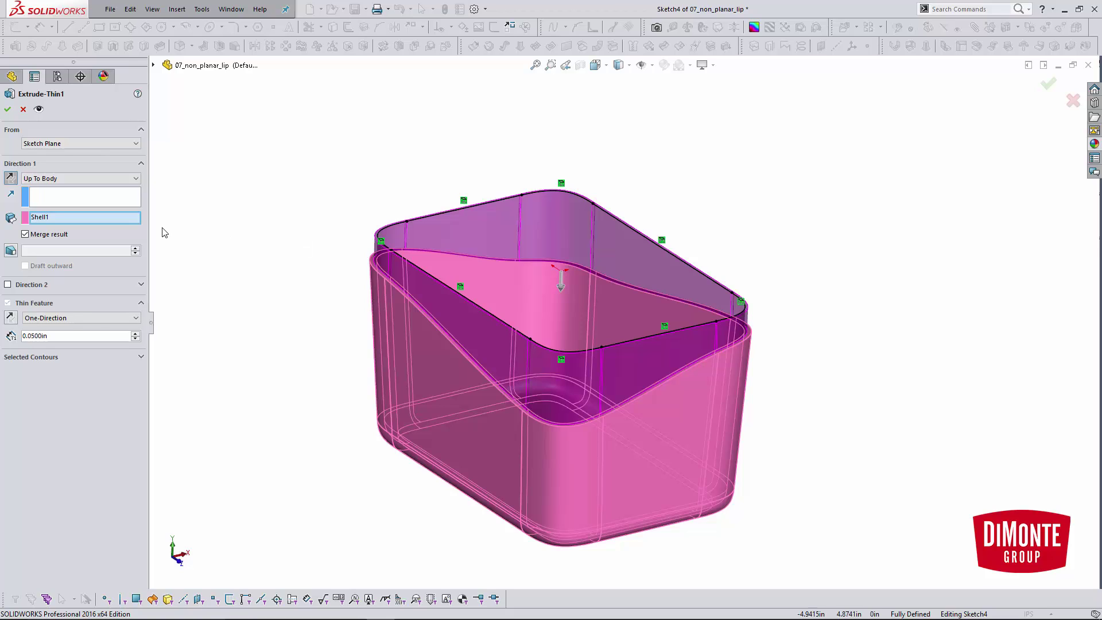
left_click(23, 109)
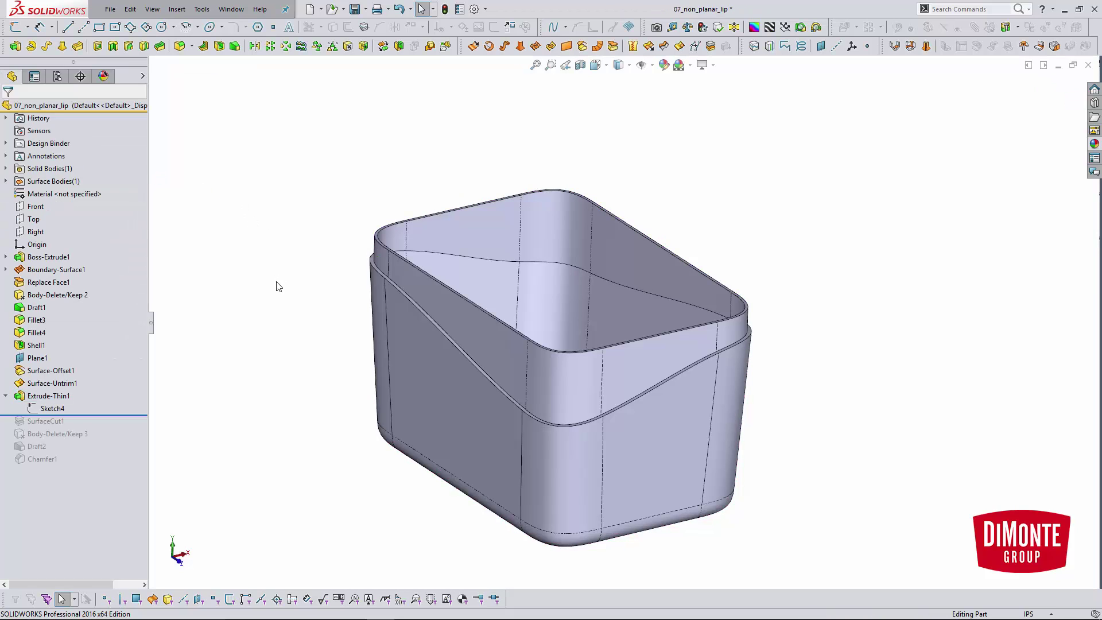
Step: Show the Surface-Untrim1 surface body and view where it crosses the thin extruded wall
middle_click_drag(276, 285, 280, 247)
left_click(5, 181)
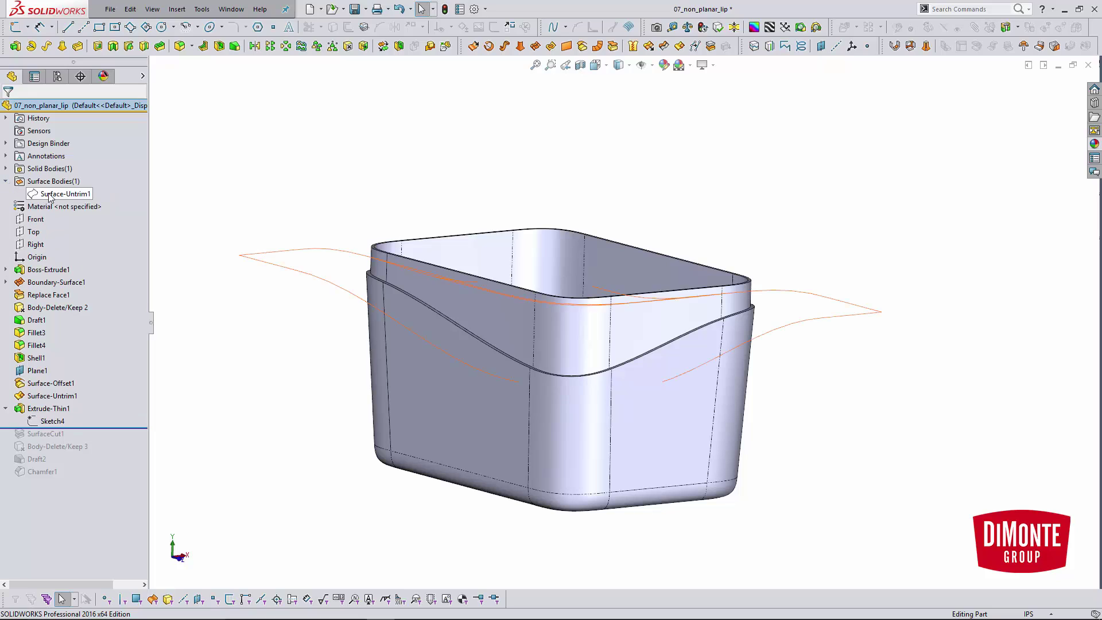
right_click(58, 194)
left_click(57, 173)
middle_click_drag(253, 330, 253, 351)
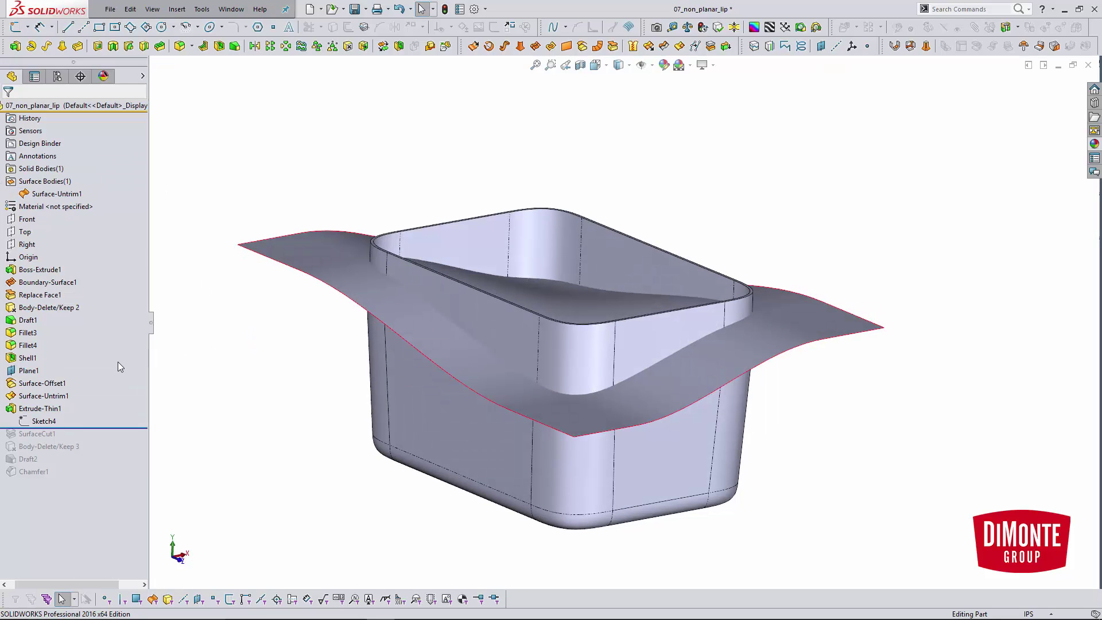
Step: Roll the feature history forward past SurfaceCut1 and Body-Delete/Keep 3, and review which body the latter deletes
mouse_move(98, 427)
left_mouse_down()
mouse_move(91, 440)
mouse_move(121, 441)
mouse_move(122, 452)
left_mouse_up()
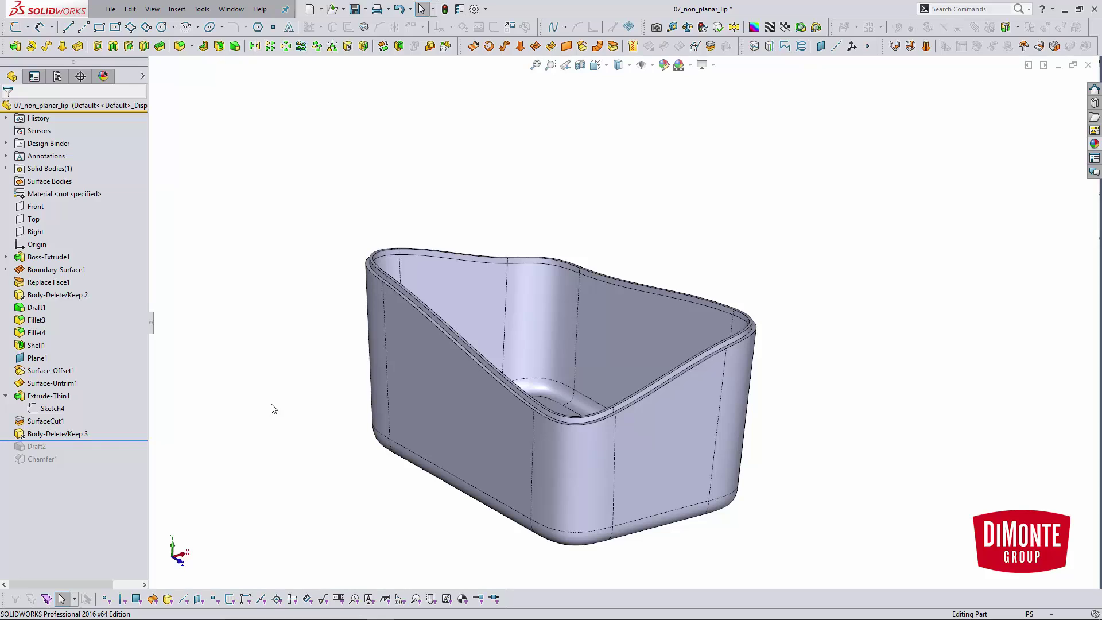
left_click(78, 434)
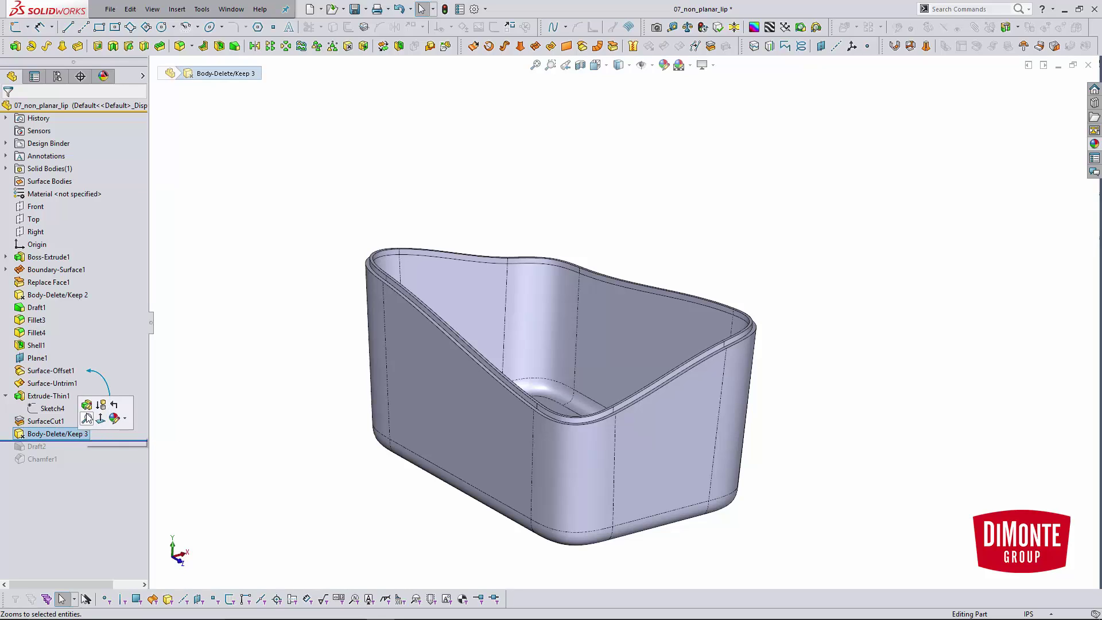
left_click(91, 406)
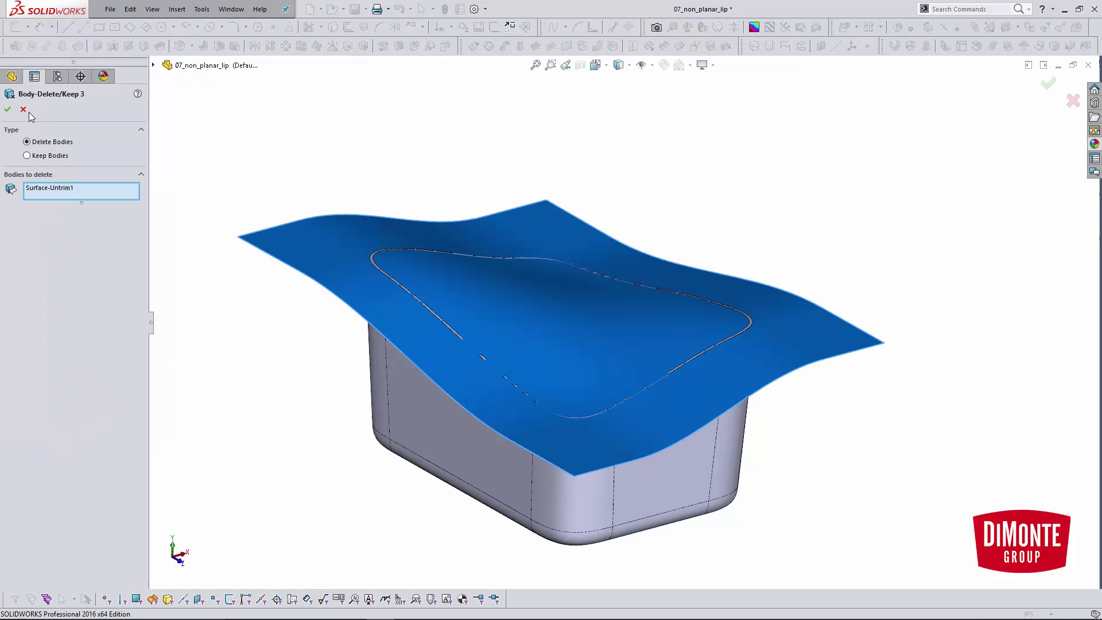
left_click(24, 109)
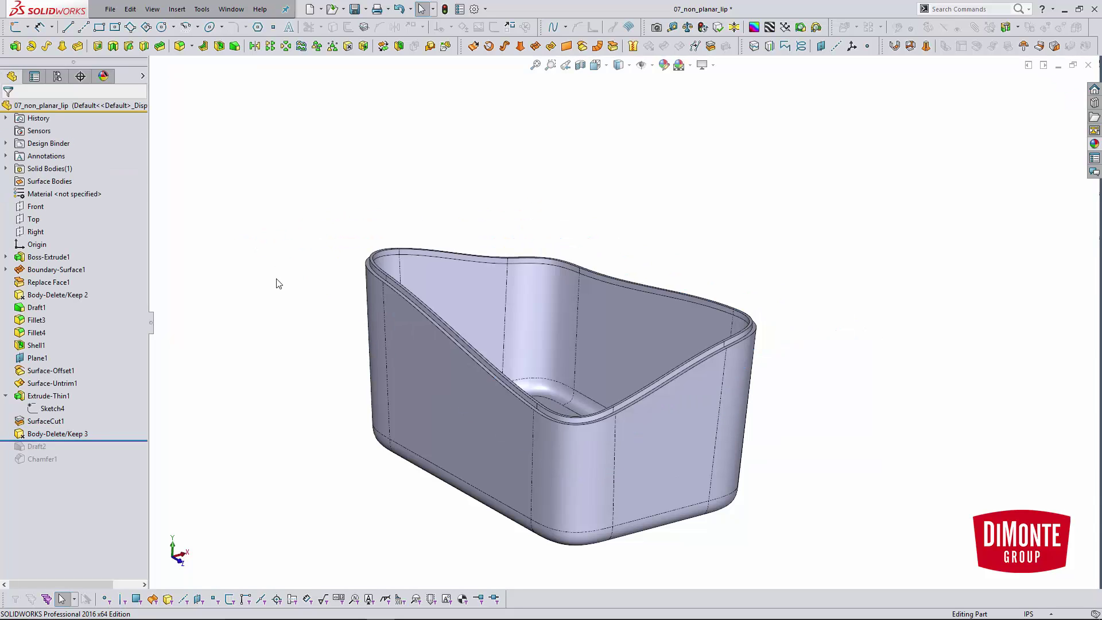
Step: Roll the feature history forward past Draft2, and open that draft for editing with its parting-line selection cleared
left_click_drag(116, 447, 115, 450)
left_click(37, 447)
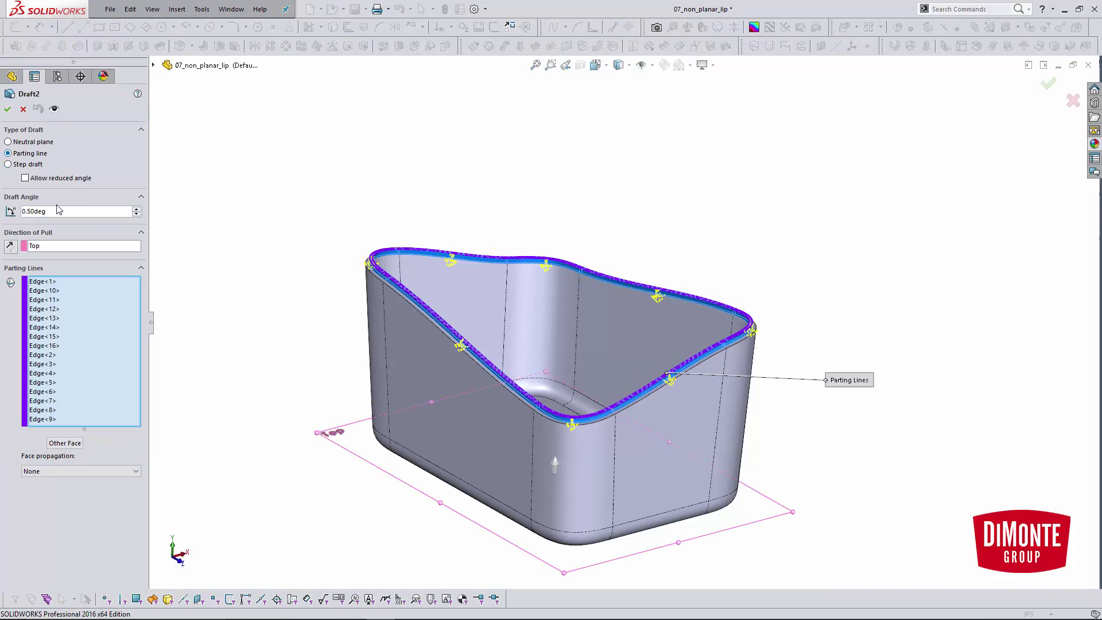
right_click(94, 327)
left_click(117, 331)
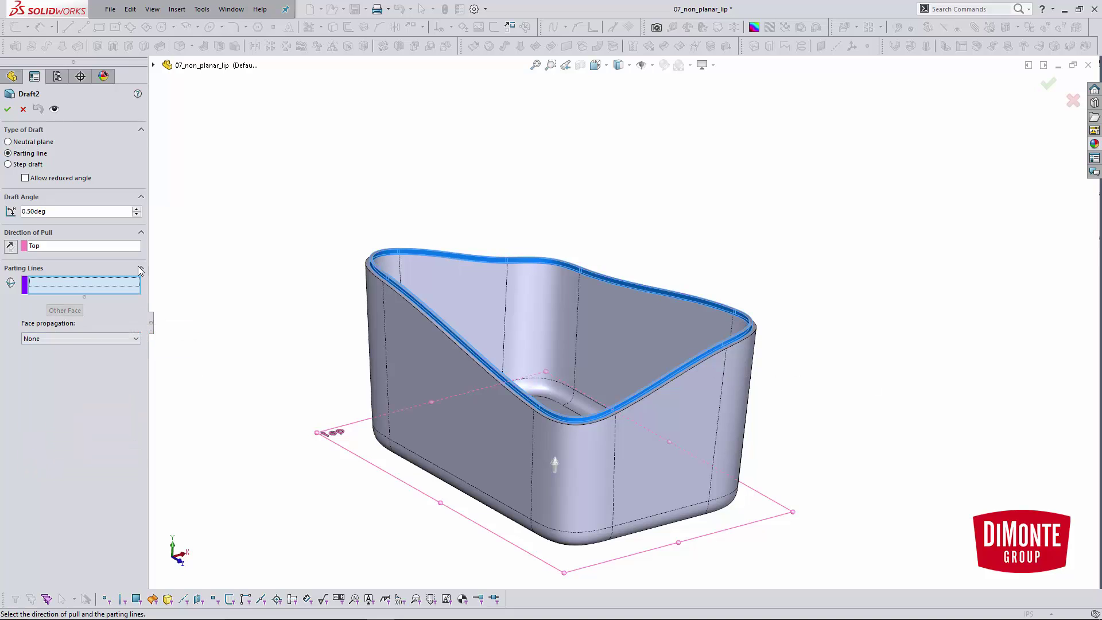
Step: Try the Neutral plane draft type for Draft2 and inspect the lip's faces around the rim
left_click(28, 143)
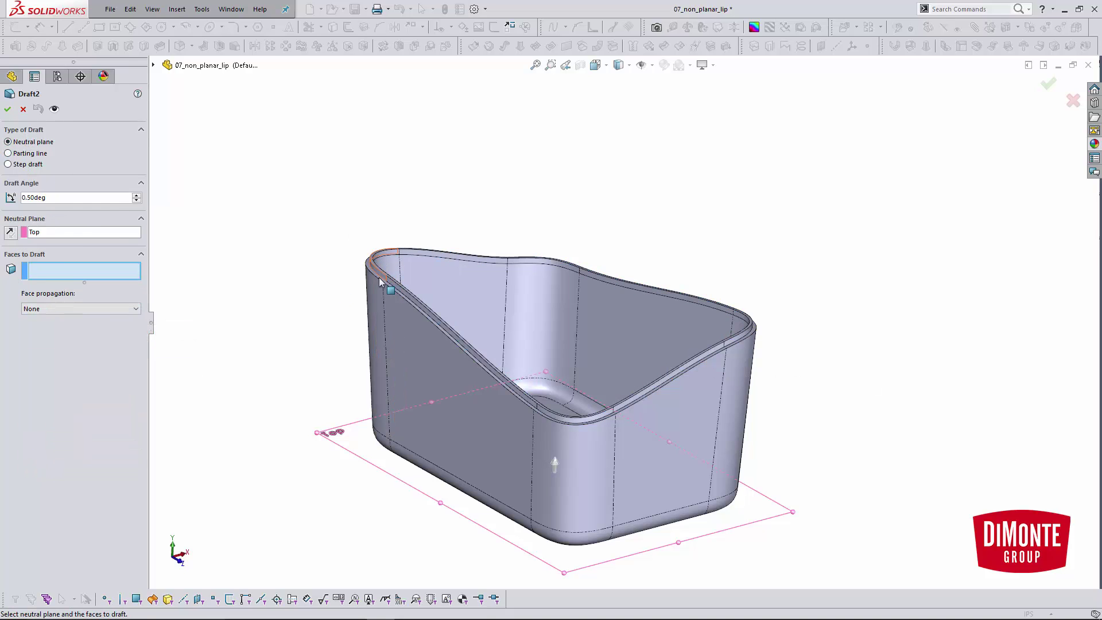
scroll(422, 279, "down", 3)
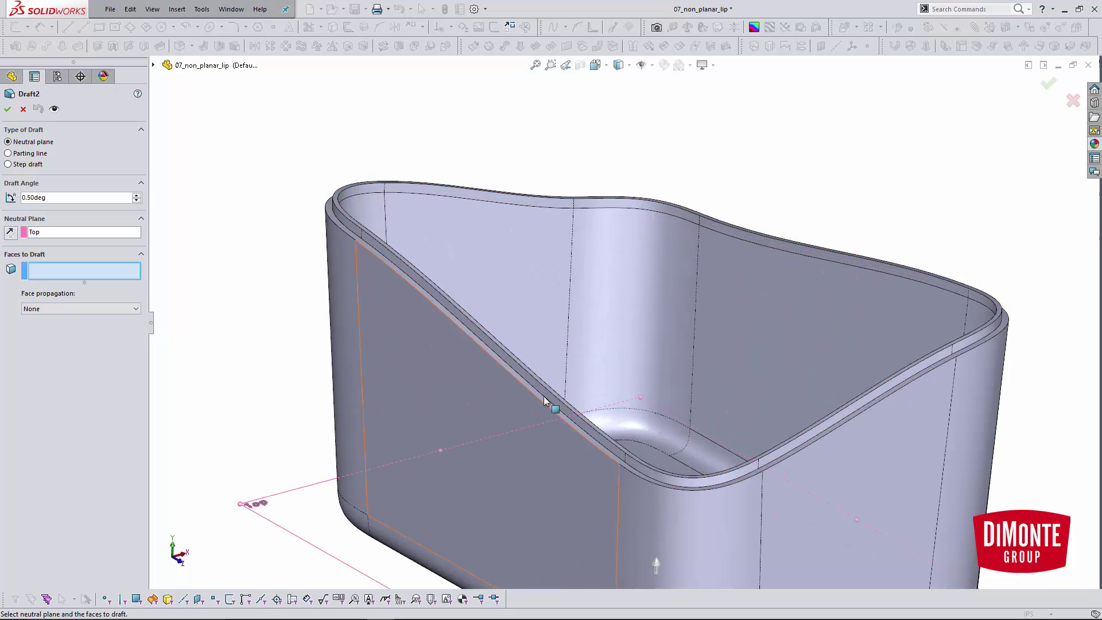
scroll(572, 415, "up", 3)
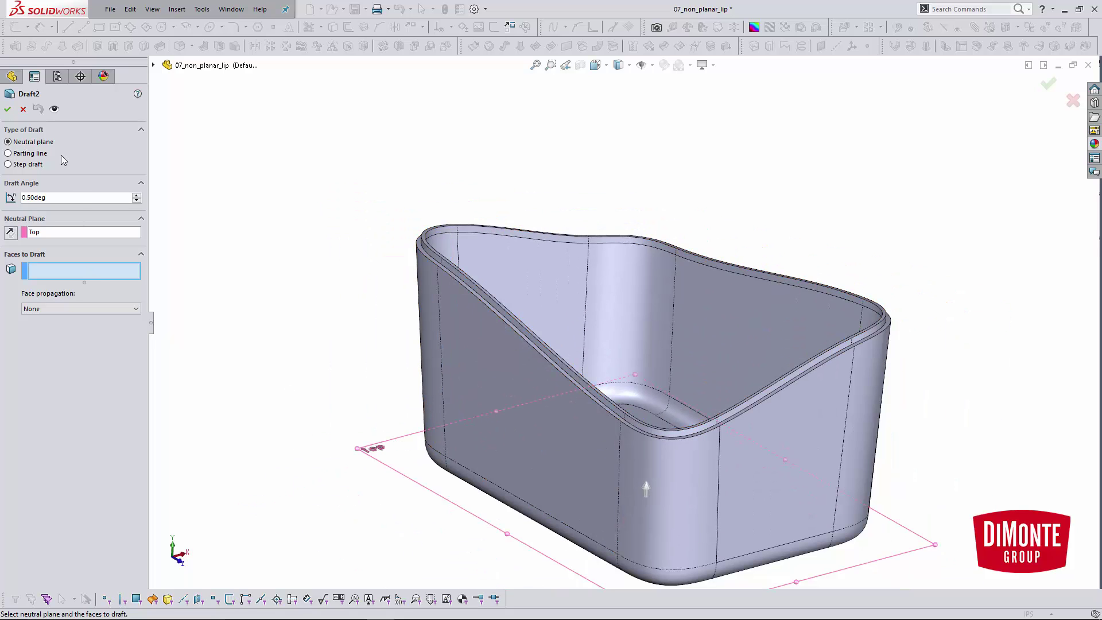
Step: Set Draft2 to the Parting line type, using the lip's outer tangent edges and its inner edge loop as parting lines
left_click(39, 153)
middle_click_drag(357, 261, 315, 253)
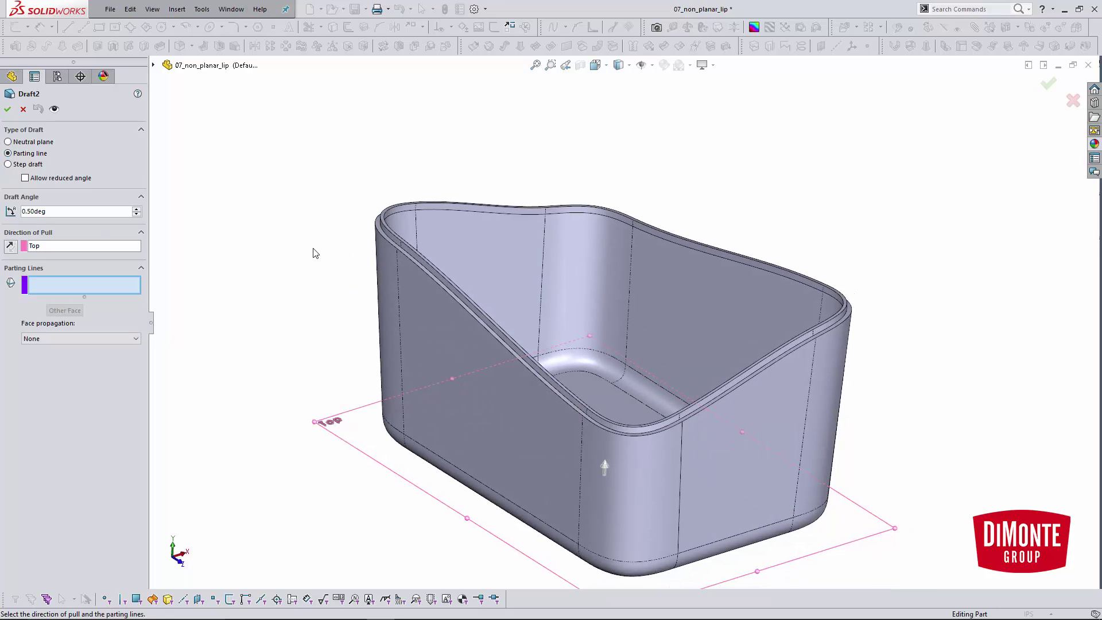
right_click(423, 259)
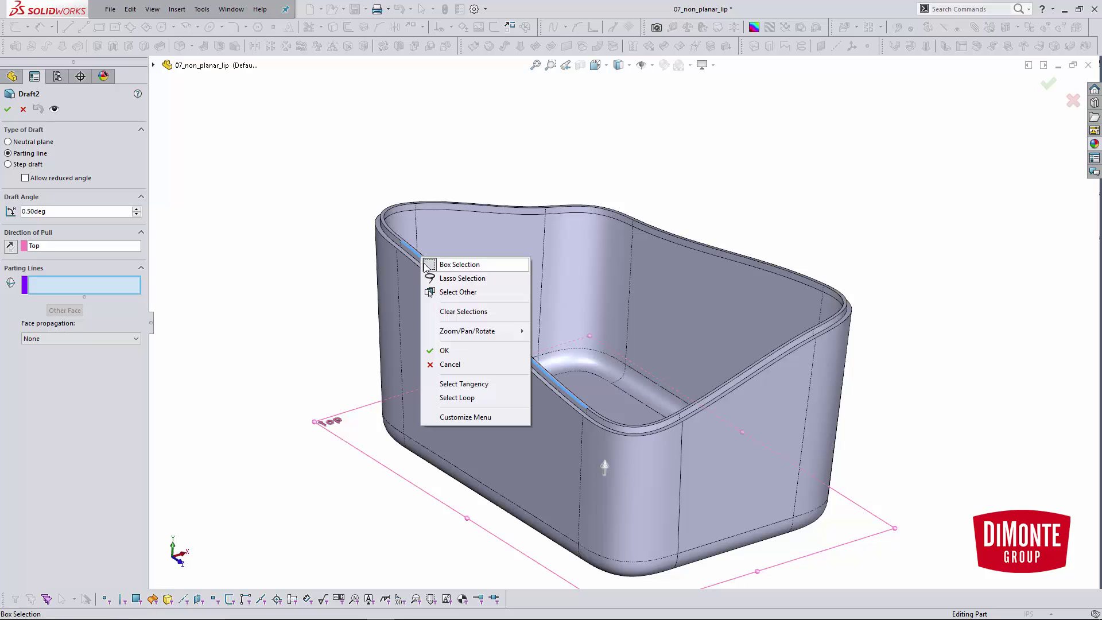
left_click(461, 384)
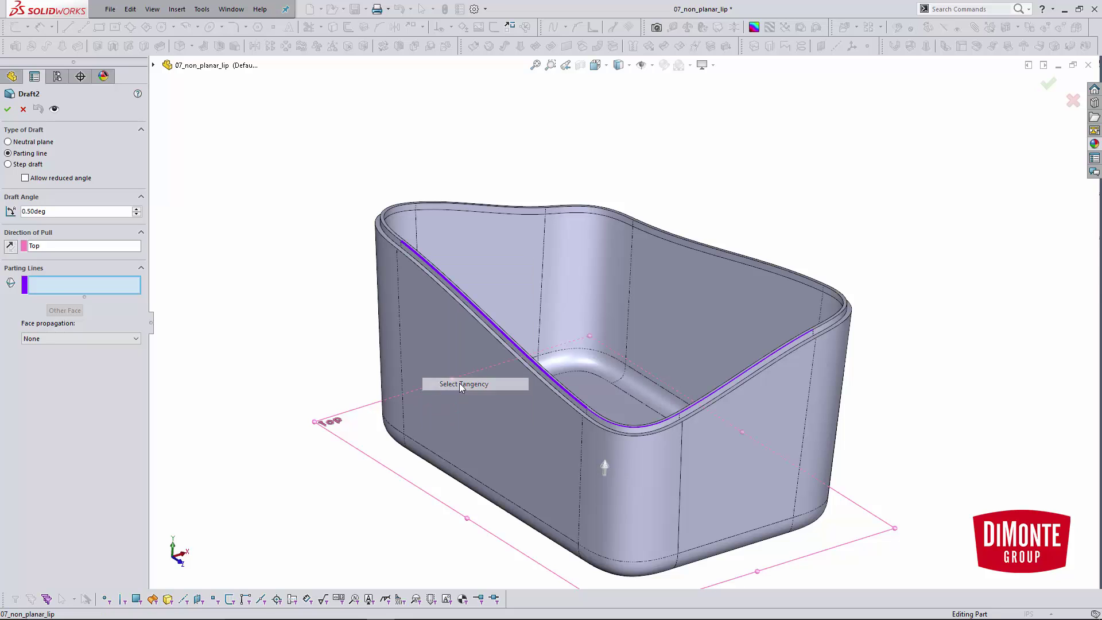
scroll(437, 270, "down", 3)
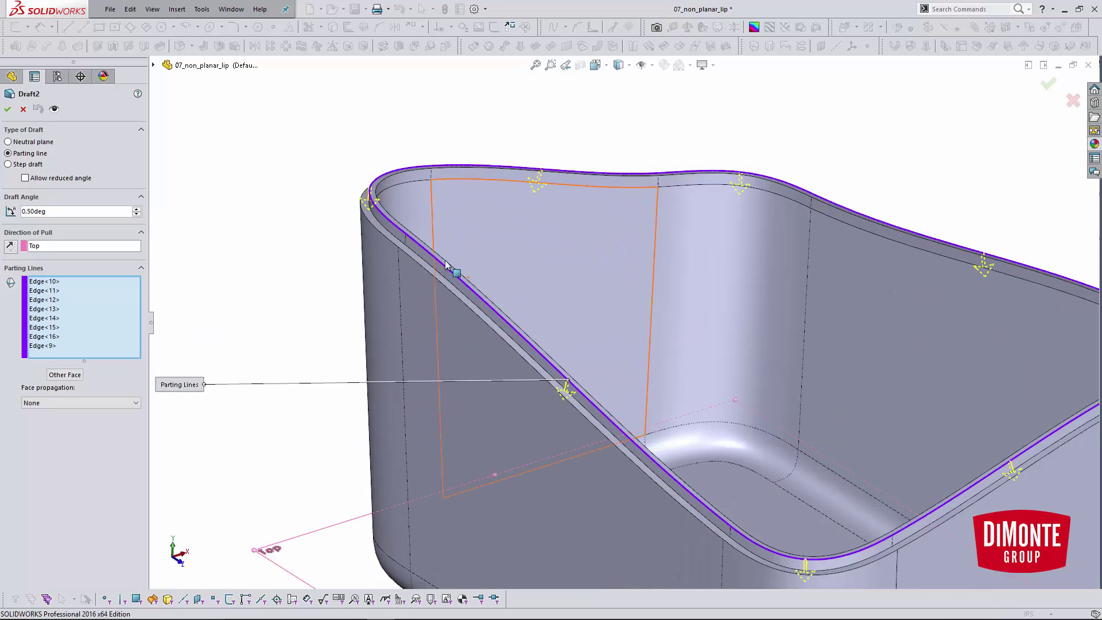
right_click(446, 262)
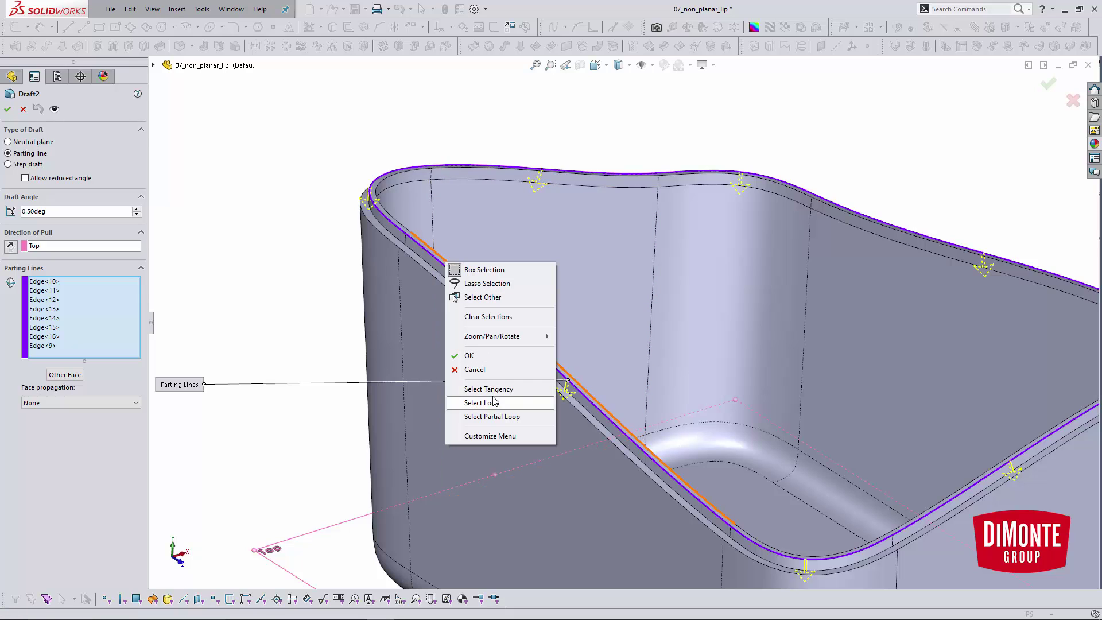
left_click(485, 402)
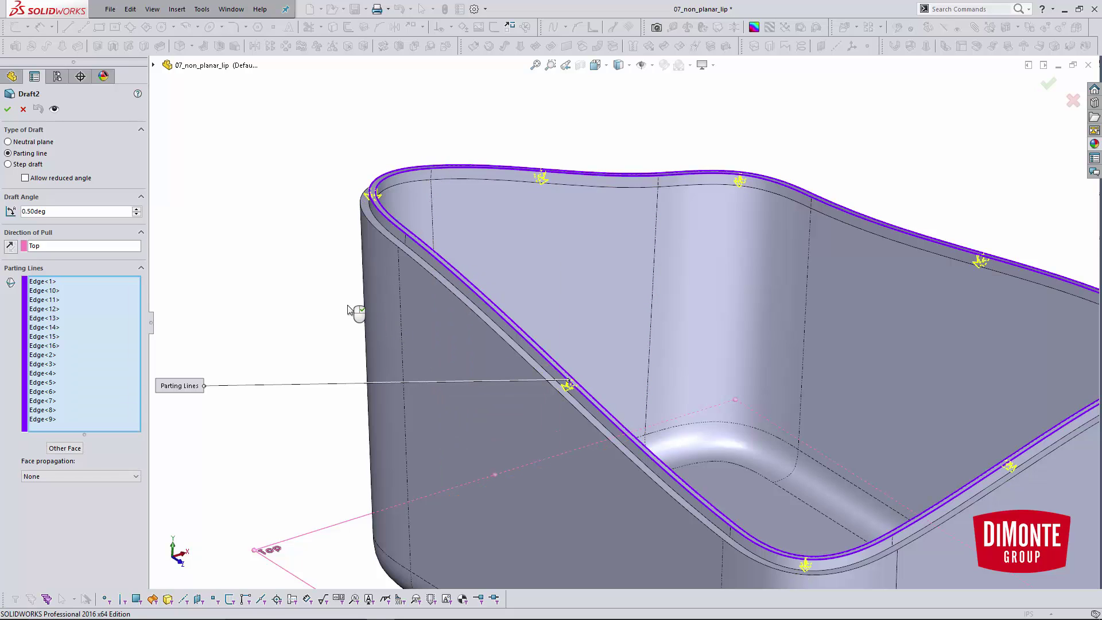
key("z")
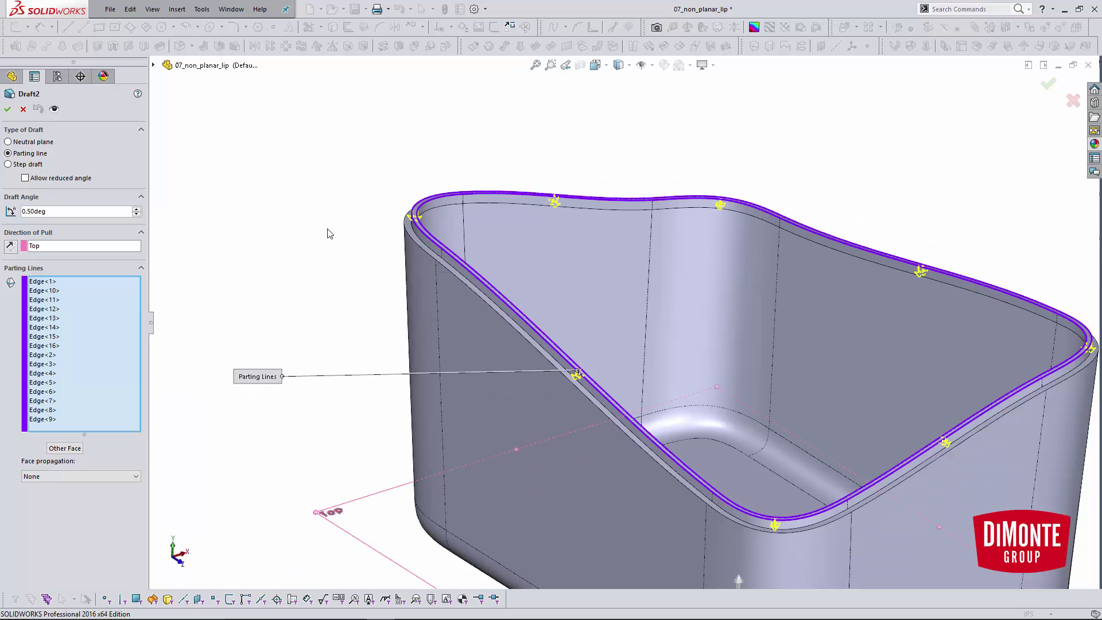
left_click(7, 109)
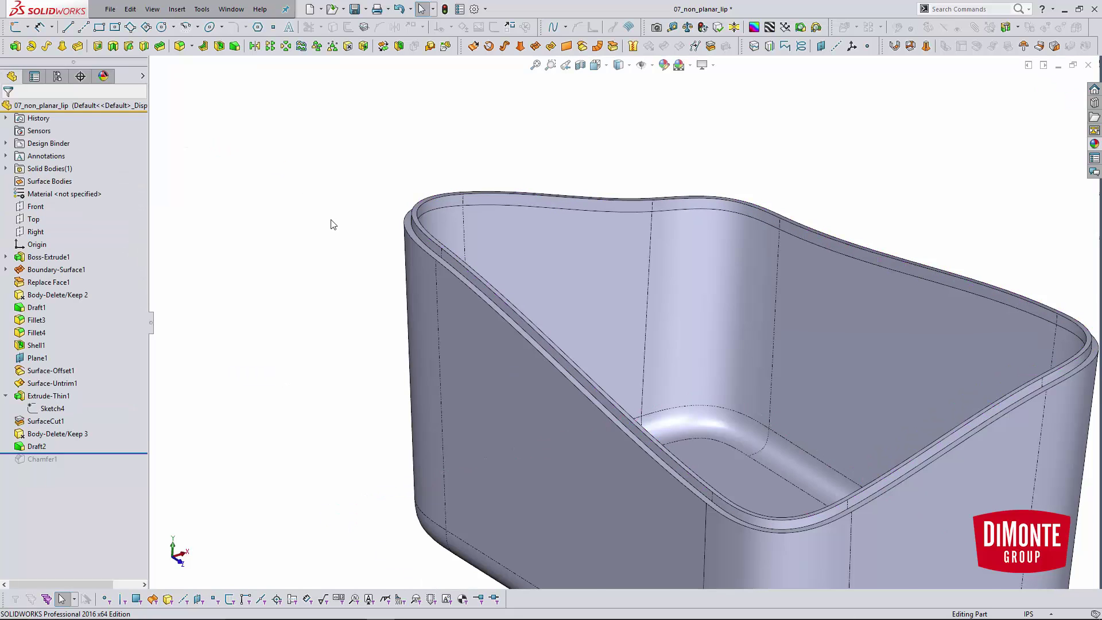
Step: View the drafted lip on the whole container, and roll the feature history forward past Chamfer1
key("z")
middle_click_drag(350, 241, 251, 182, "ctrl")
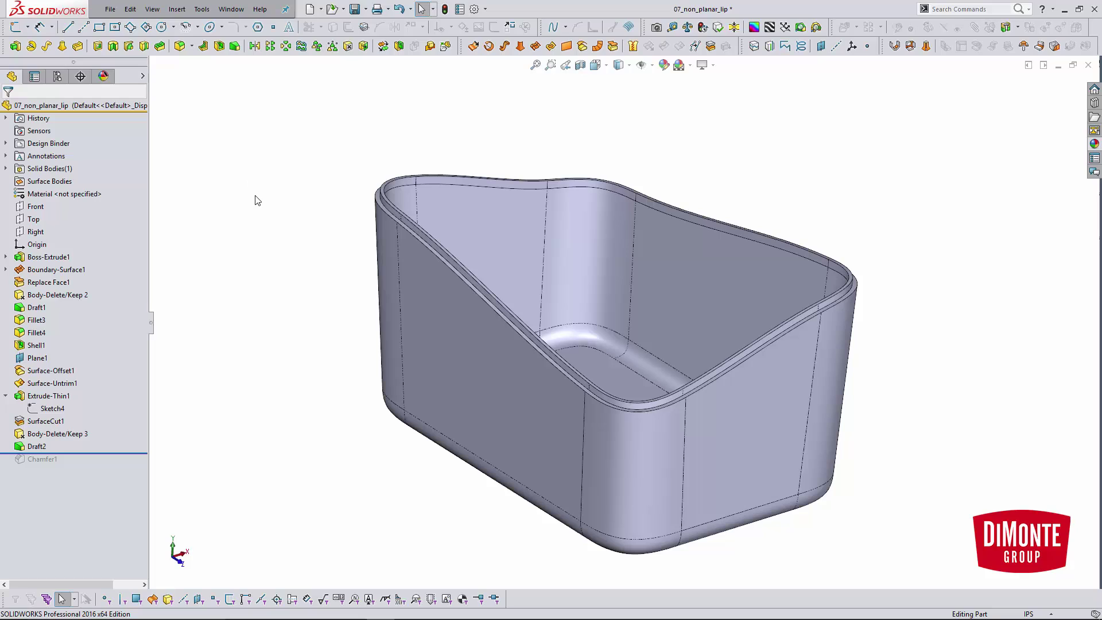
middle_click_drag(257, 199, 258, 213)
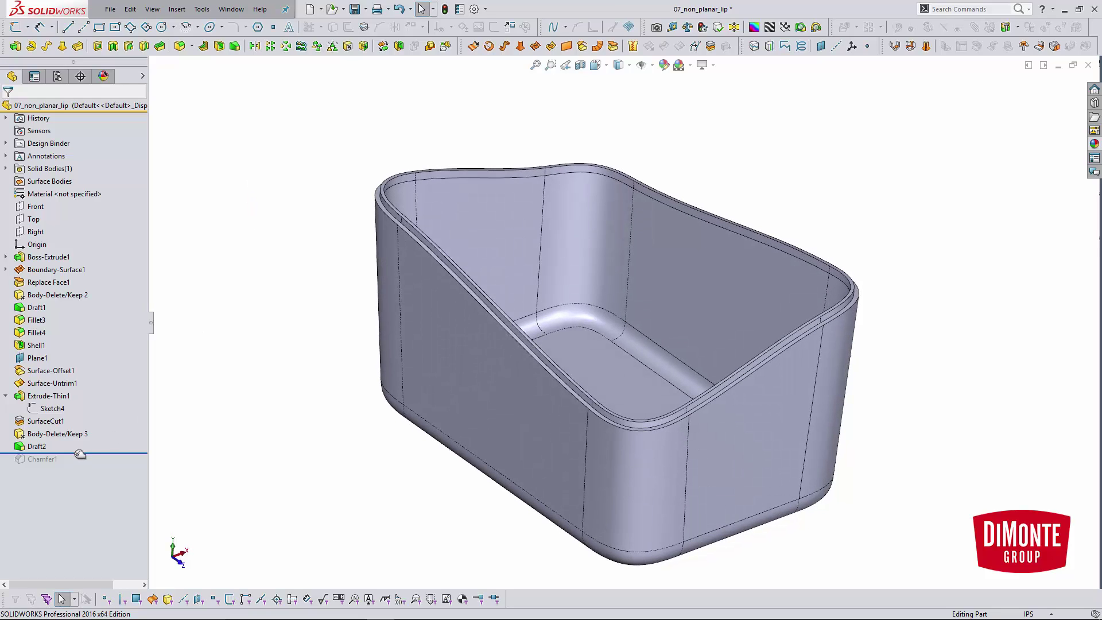
left_click_drag(79, 455, 79, 459)
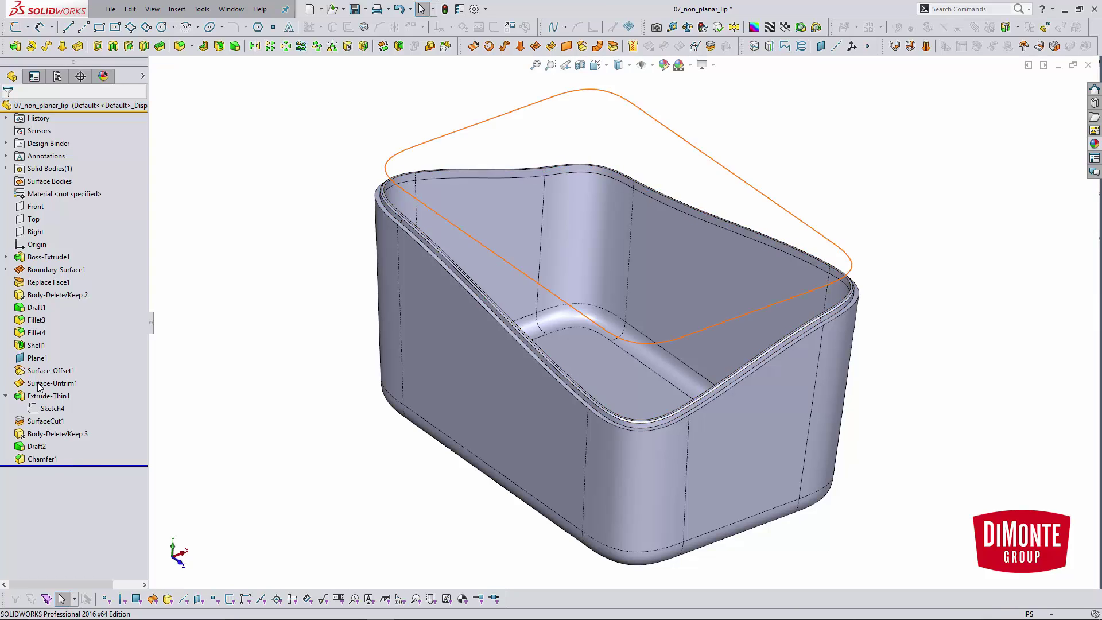
Step: Roll the history back above Extrude-Thin1 to preview Surface-Offset1 with its offset direction flipped, and return the history to its end
mouse_move(47, 373)
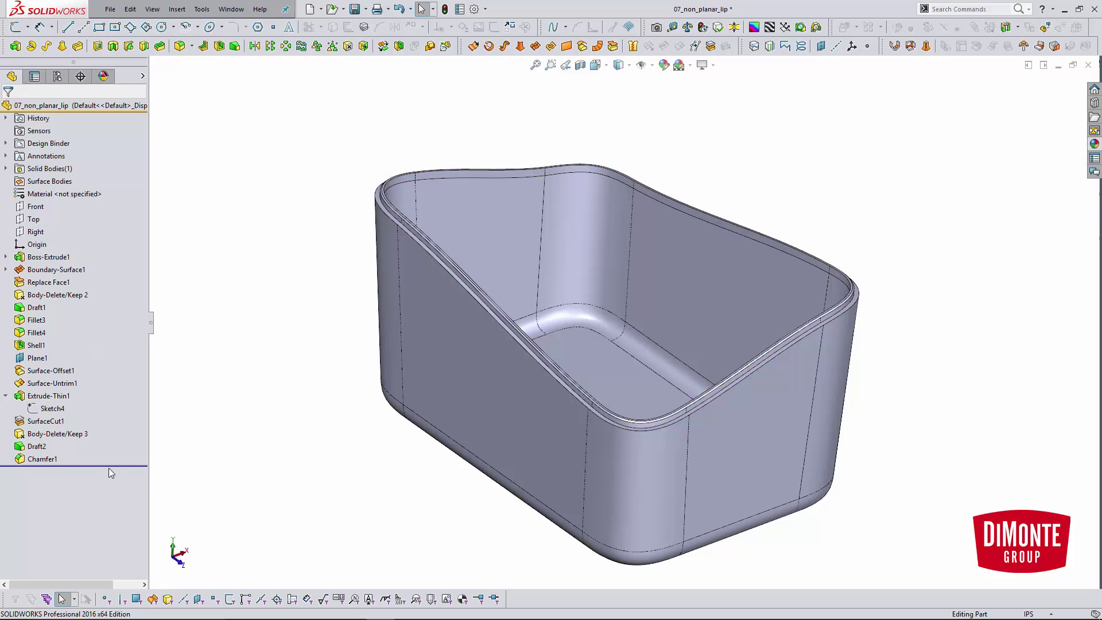
left_click_drag(109, 465, 113, 390)
left_click(57, 382)
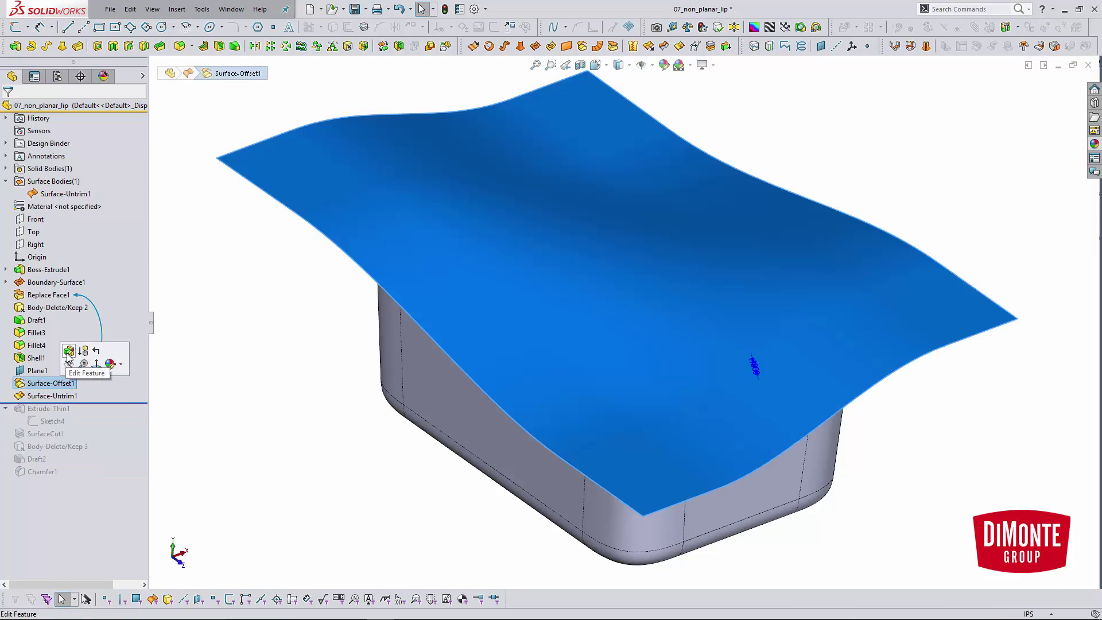
left_click(68, 350)
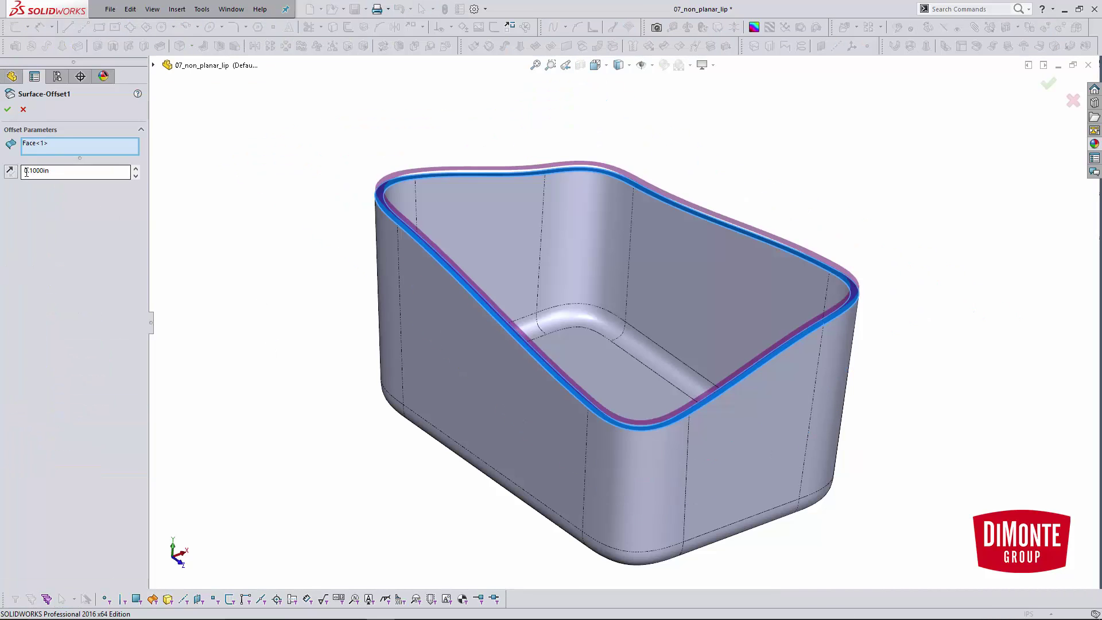
left_click(15, 172)
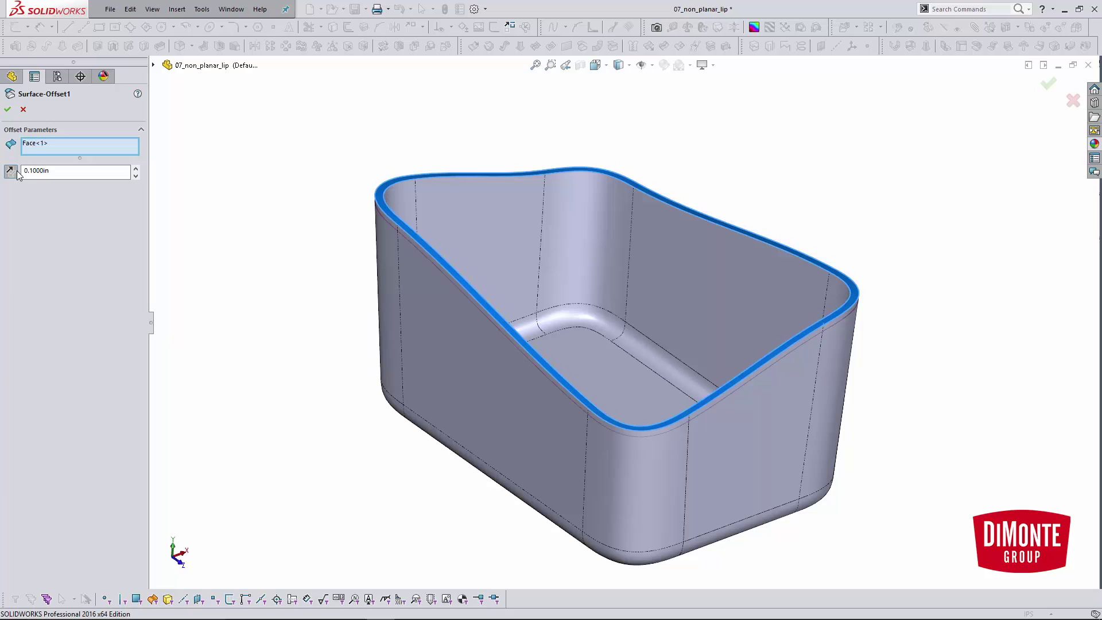
left_click(8, 109)
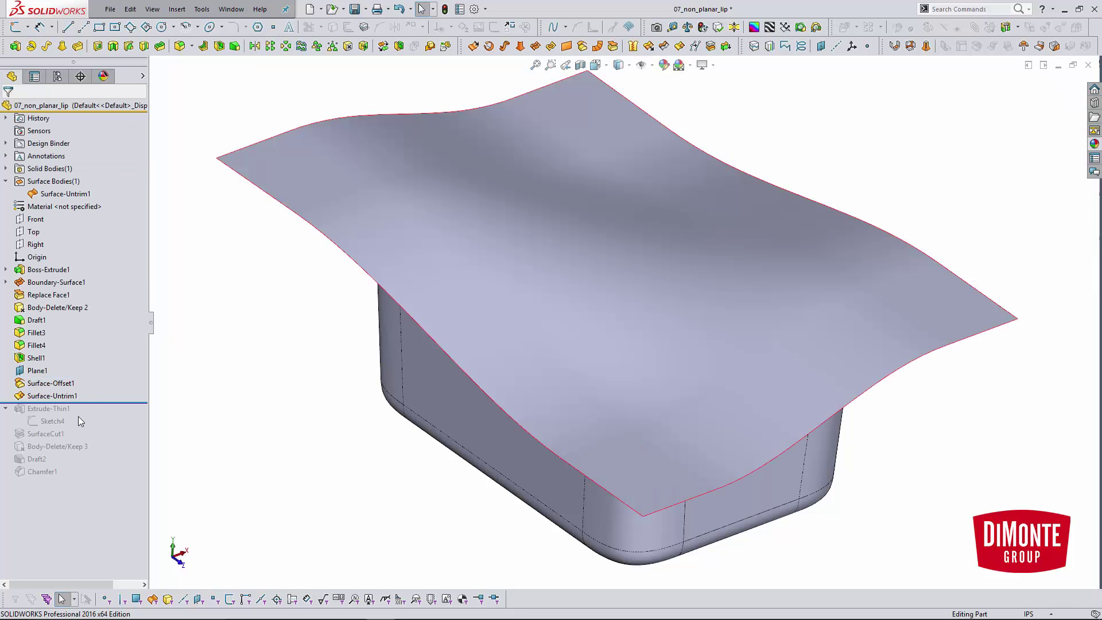
left_click_drag(78, 403, 80, 478)
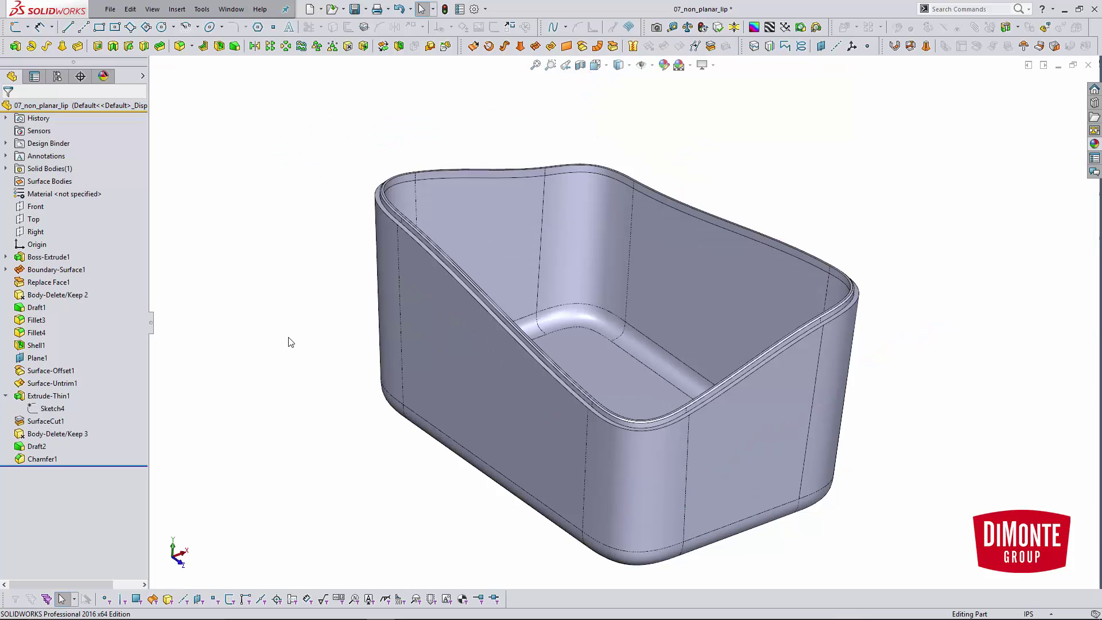